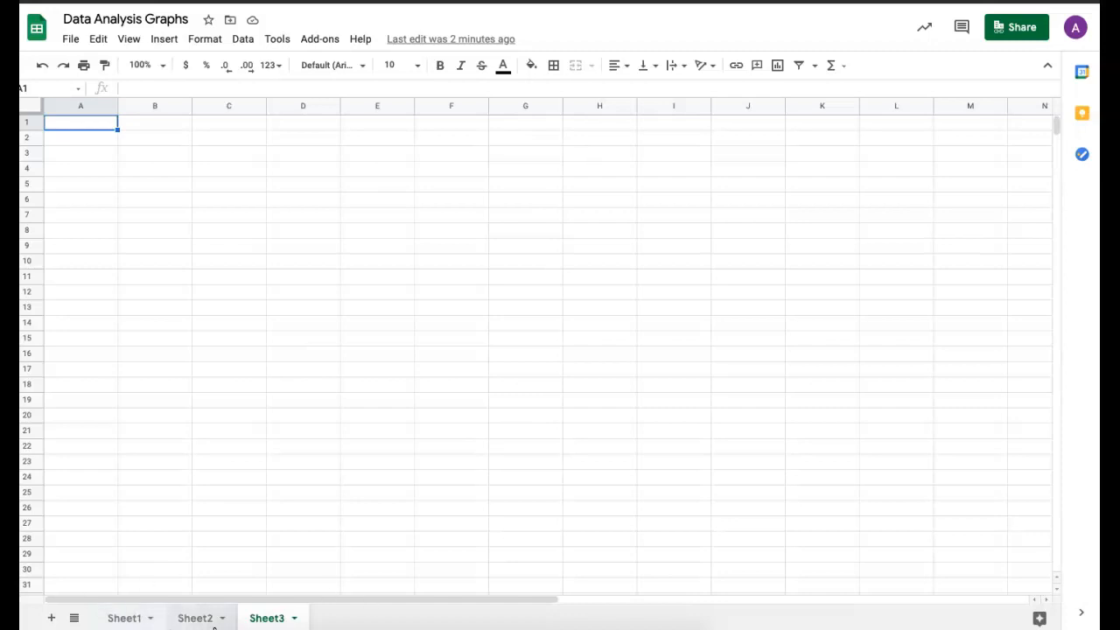
Look through the example data and charts on Sheet1 and Sheet2, and return to the blank Sheet3.
{"action": "left_click", "coordinate": [124, 618]}
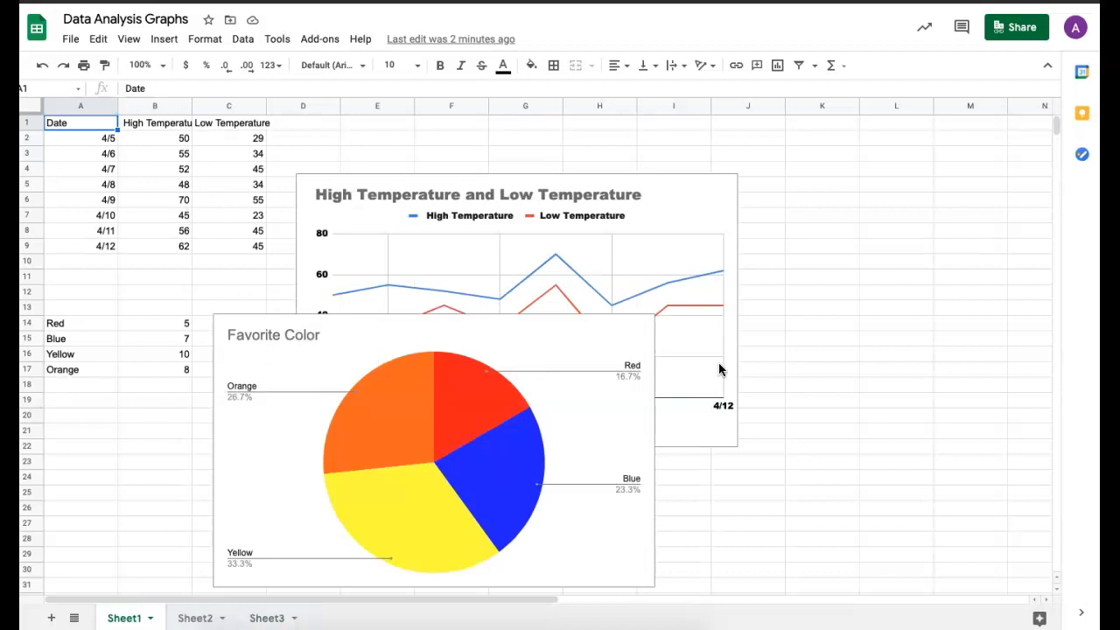
{"action": "left_click", "coordinate": [194, 618]}
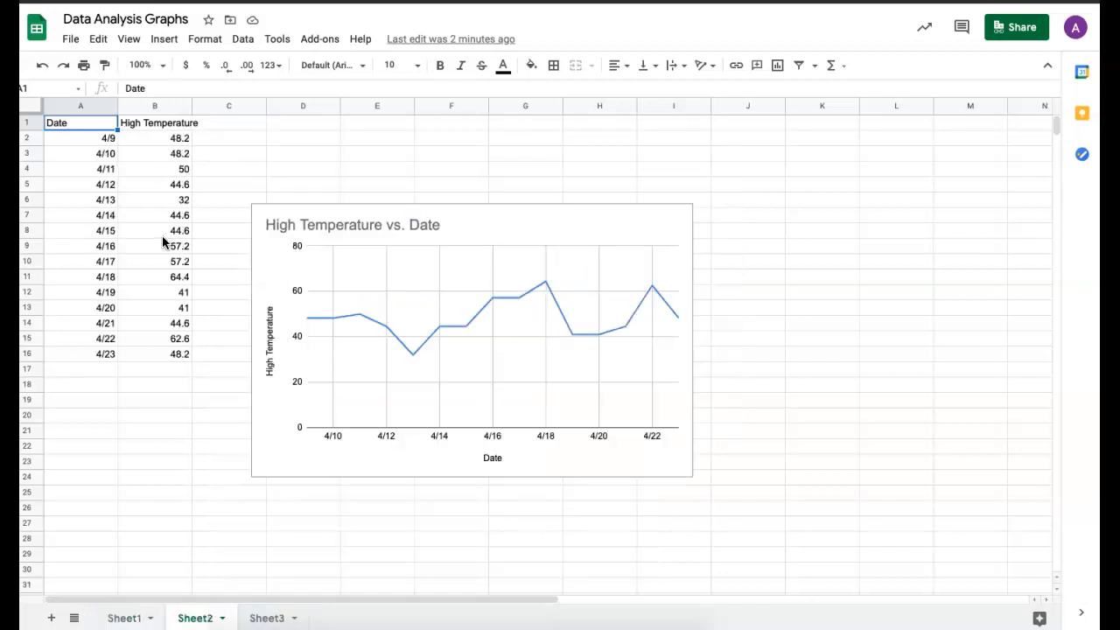
{"action": "left_click", "coordinate": [265, 619]}
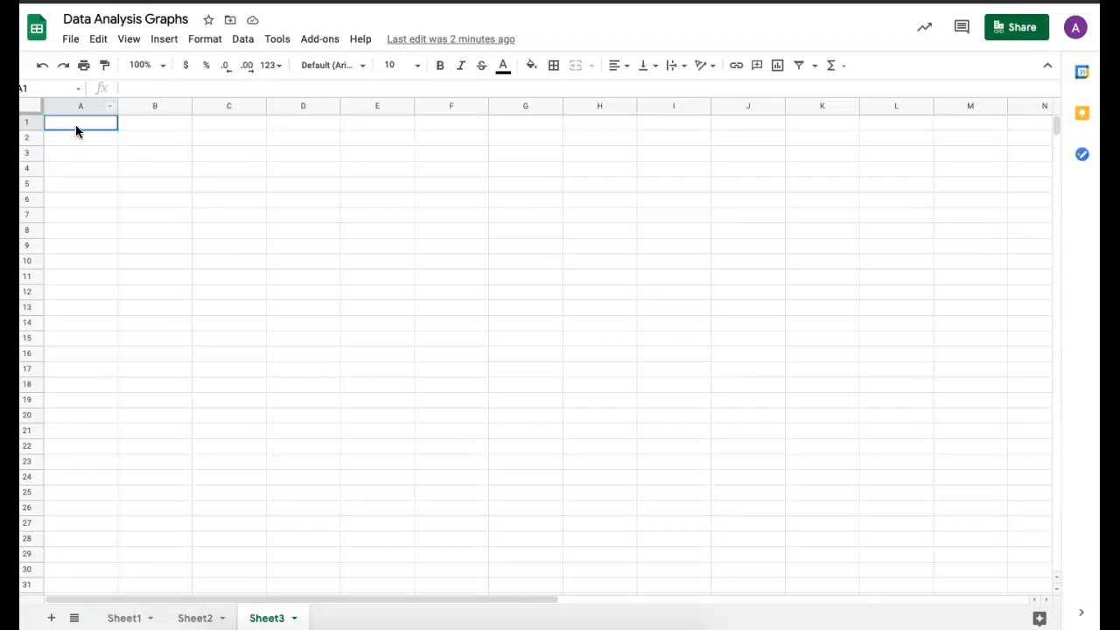
Enter the column headers Favorite Color in A1 and Number of People in B1.
{"action": "type", "text": "Favorite Color"}
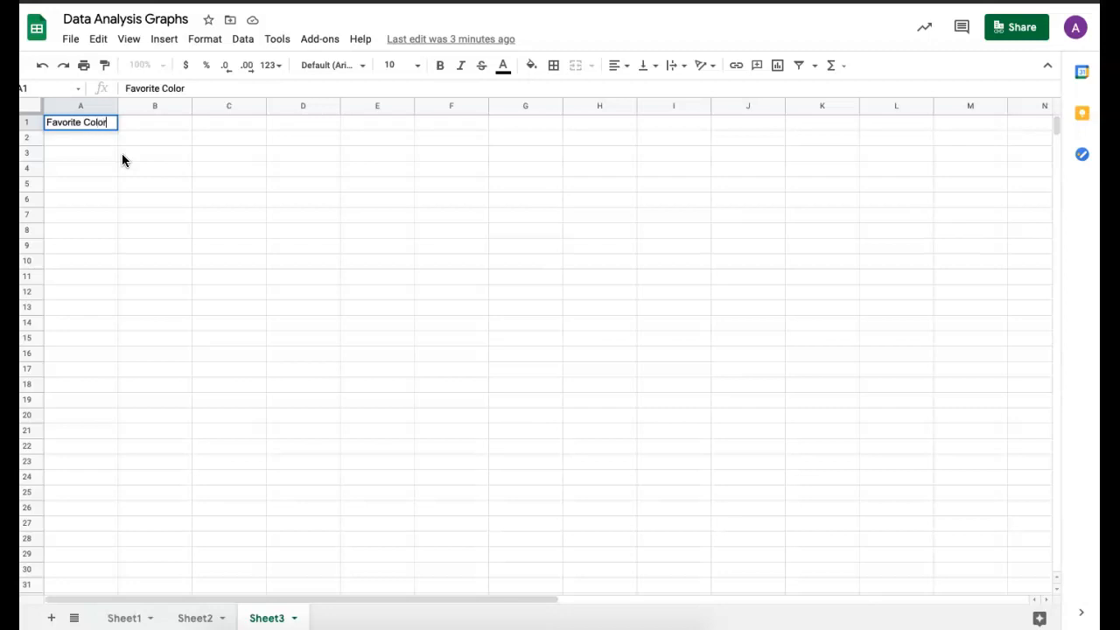
{"action": "key", "text": "Tab"}
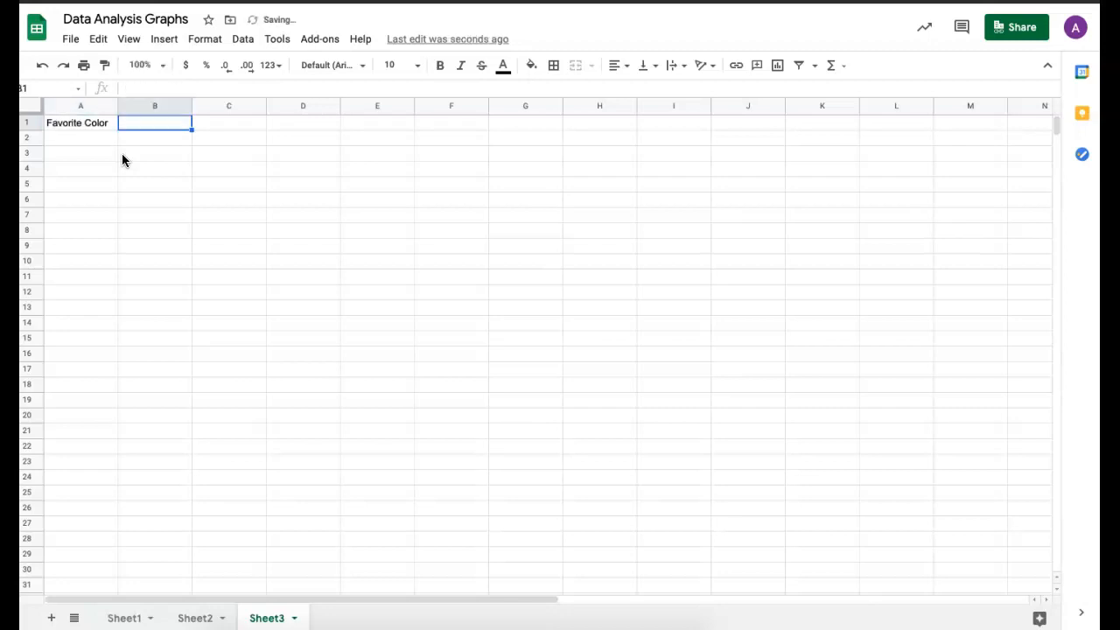
{"action": "type", "text": "Number of People"}
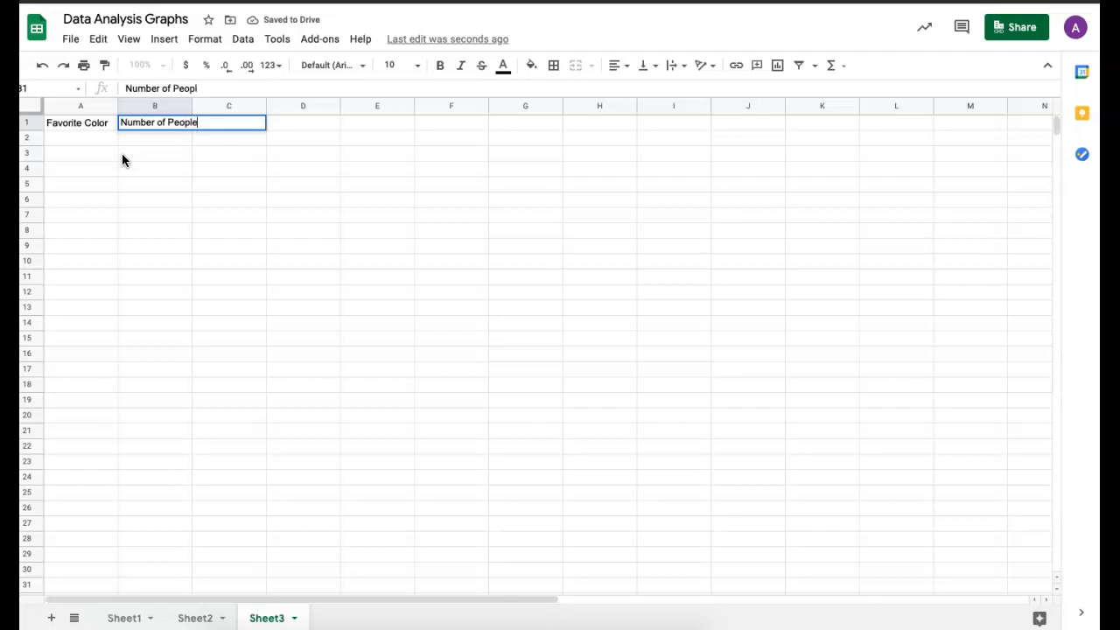
List the colors Red, Blue, Yellow, Green and Other in cells A2 to A6.
{"action": "left_click", "coordinate": [76, 143]}
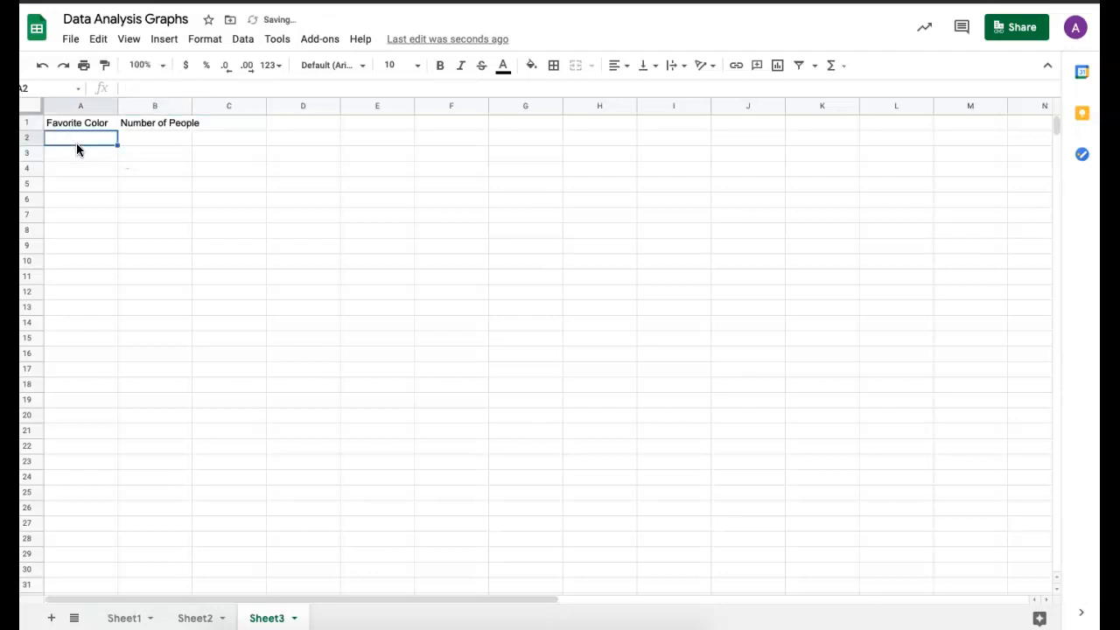
{"action": "type", "text": "Red"}
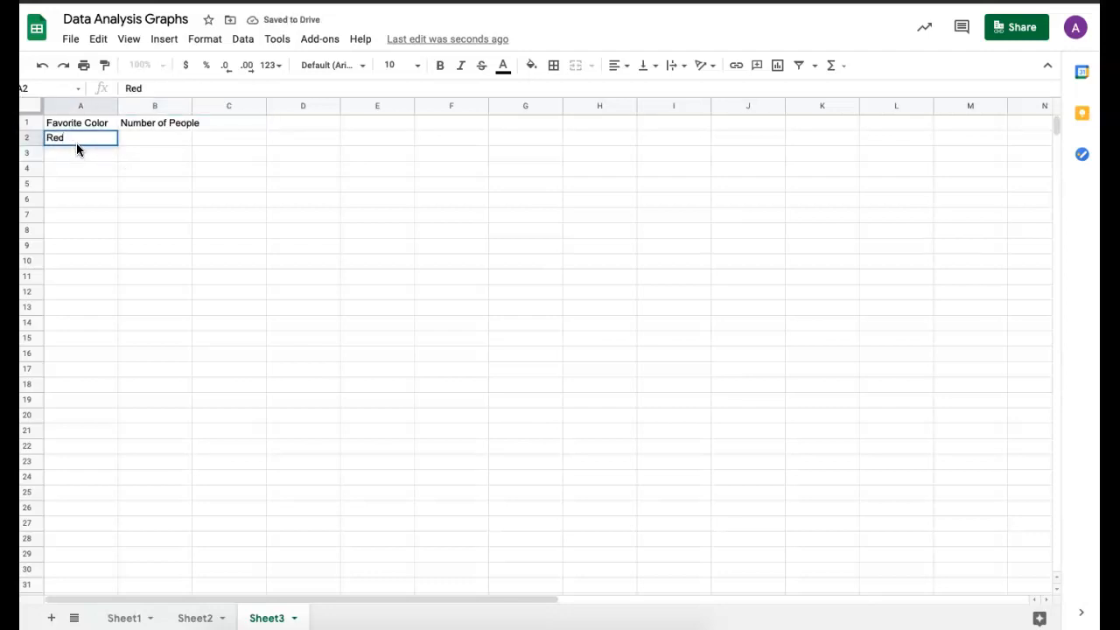
{"action": "key", "text": "Return"}
{"action": "type", "text": "Blue"}
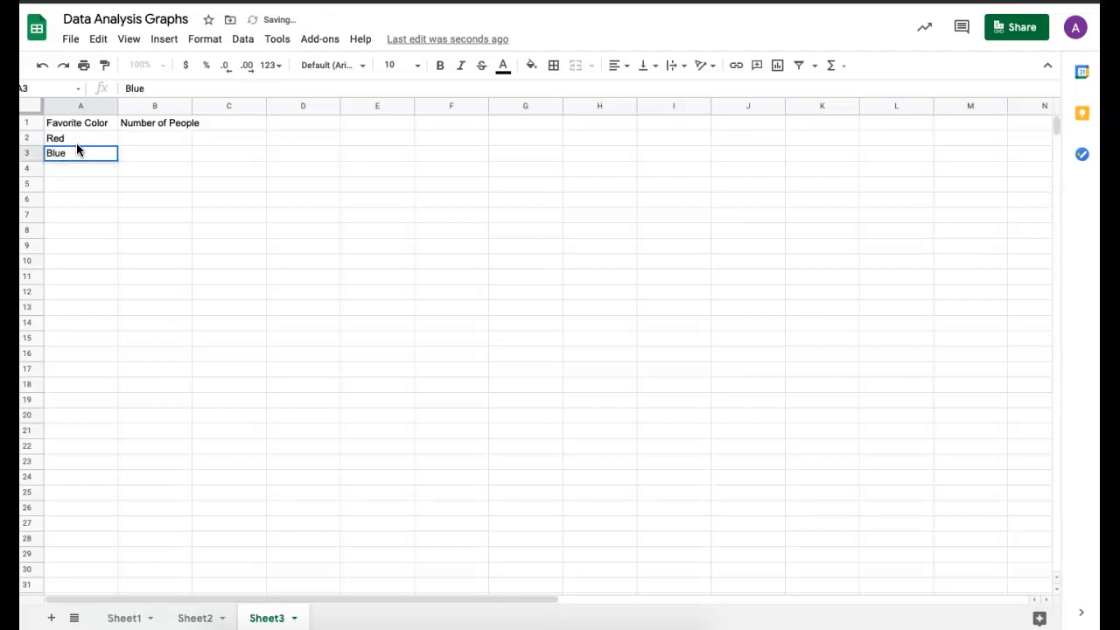
{"action": "key", "text": "Return"}
{"action": "type", "text": "Yellow"}
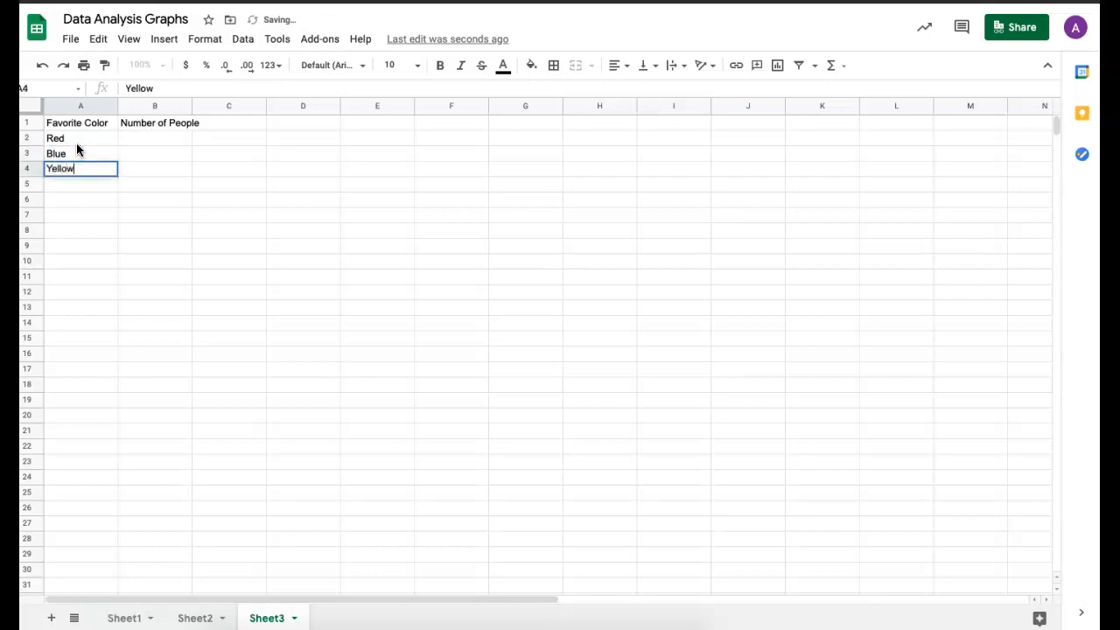
{"action": "key", "text": "Return"}
{"action": "type", "text": "Green"}
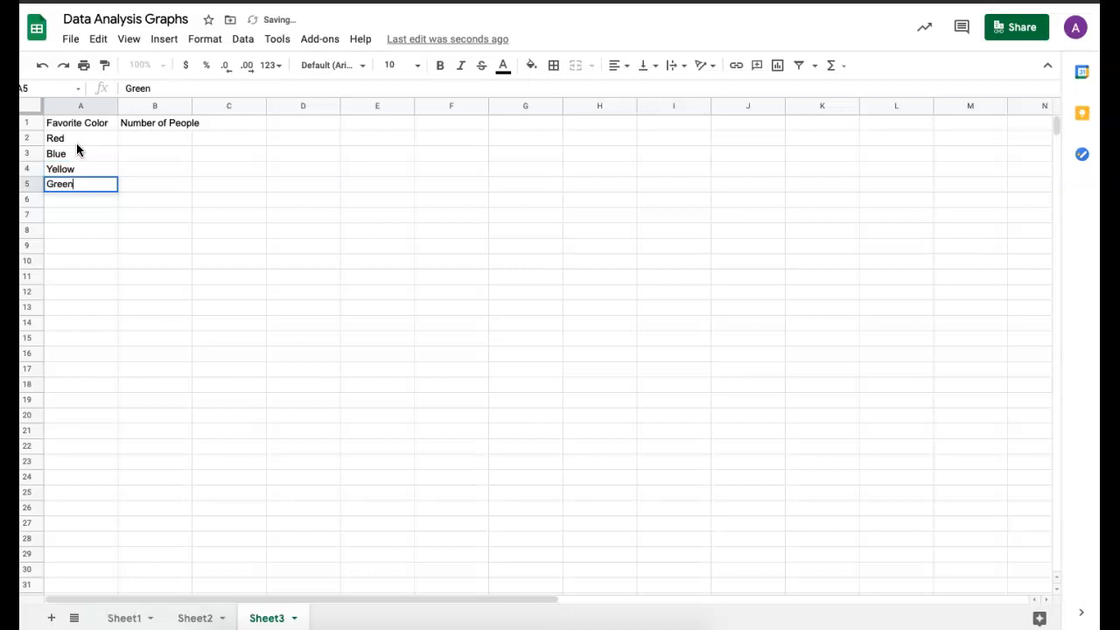
{"action": "key", "text": "Return"}
{"action": "type", "text": "Other"}
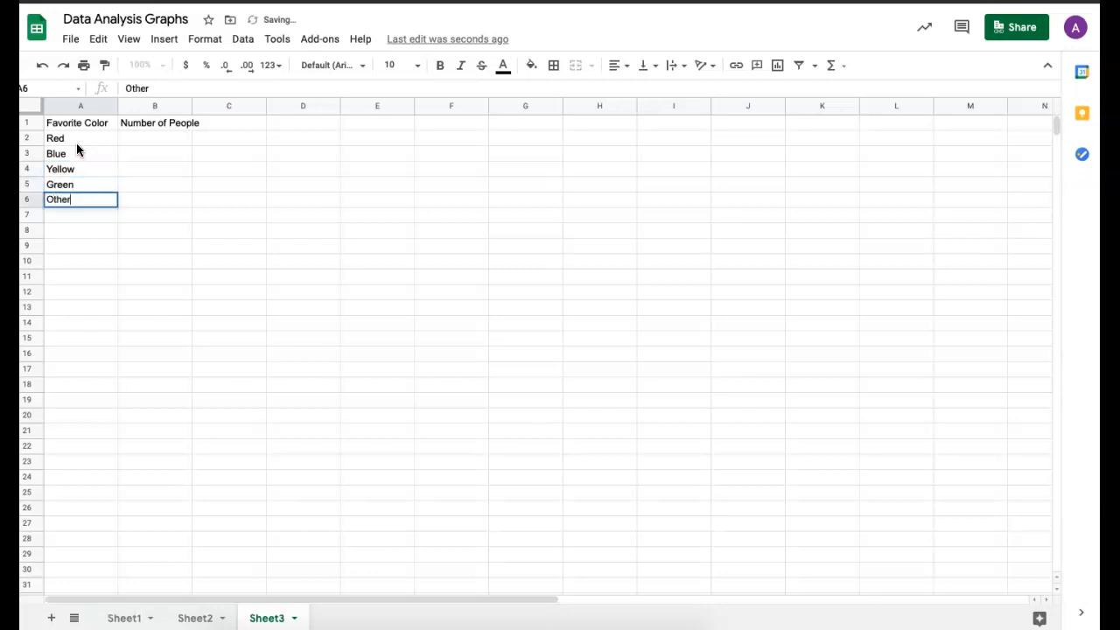
Fill in the number of people in B2 to B6 with 12, 7, 3, 5 and 15.
{"action": "key", "text": "Tab"}
{"action": "key", "text": "Up"}
{"action": "key", "text": "Up"}
{"action": "key", "text": "Up"}
{"action": "key", "text": "Up"}
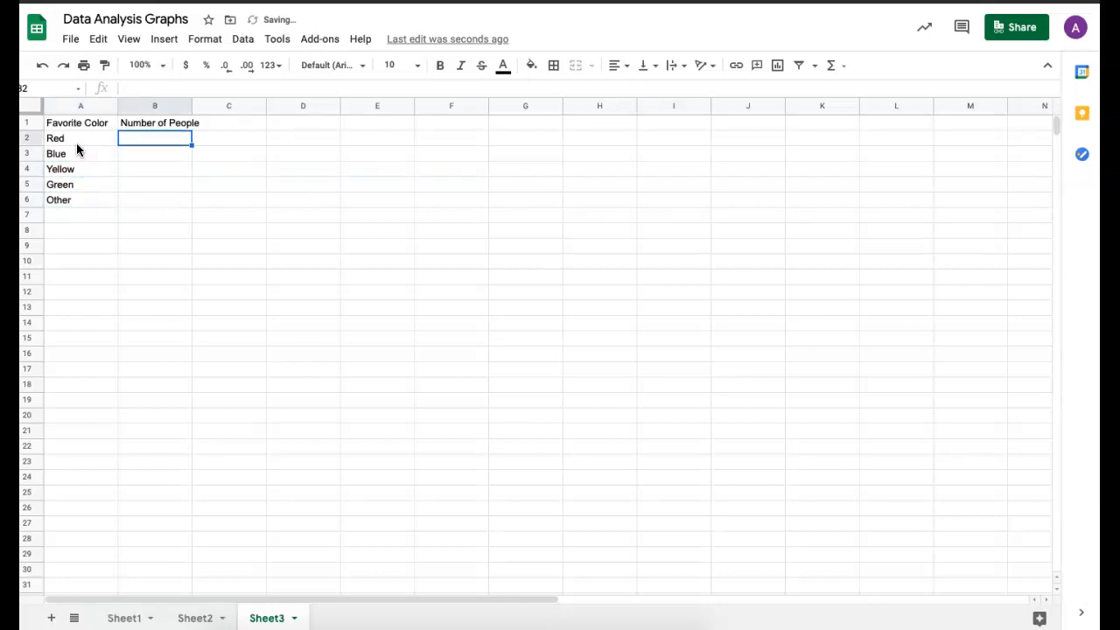
{"action": "type", "text": "12"}
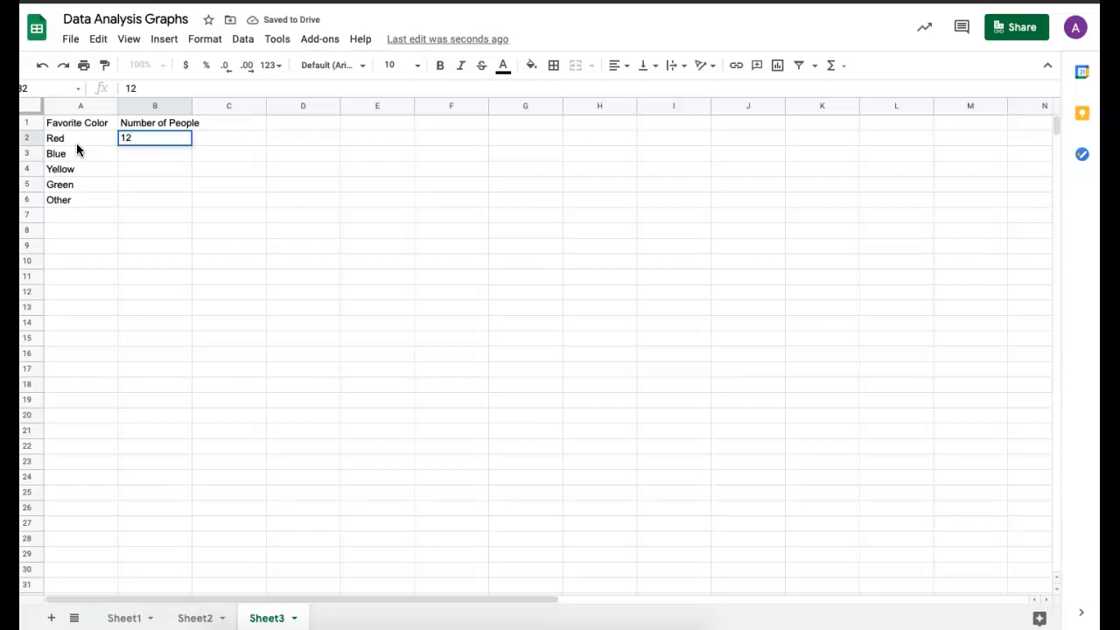
{"action": "key", "text": "Return"}
{"action": "type", "text": "7"}
{"action": "key", "text": "Return"}
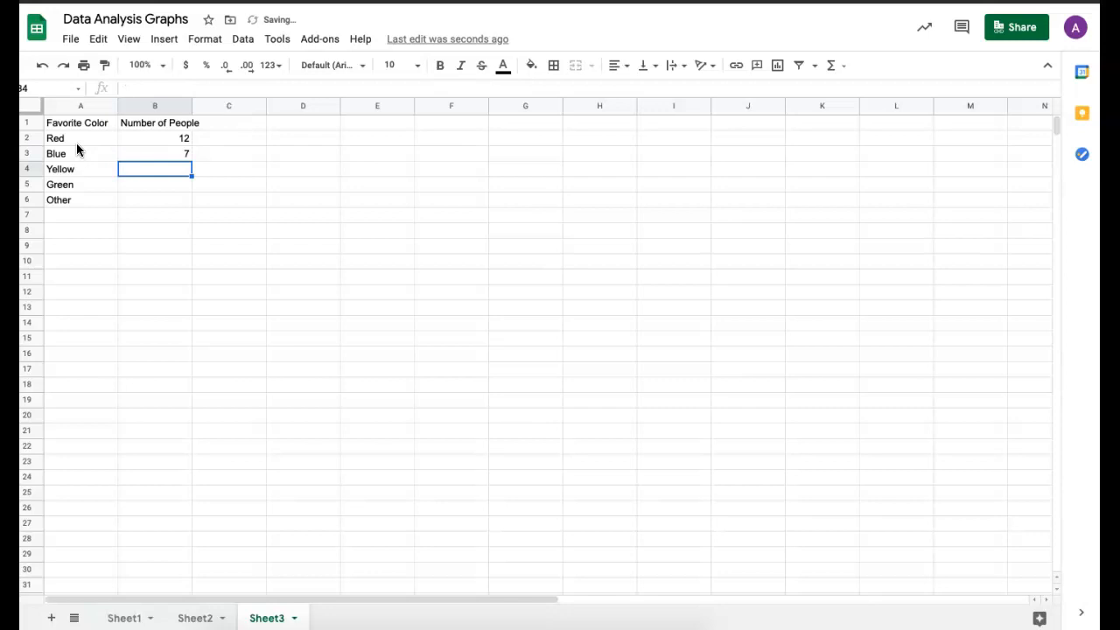
{"action": "type", "text": "3"}
{"action": "key", "text": "Return"}
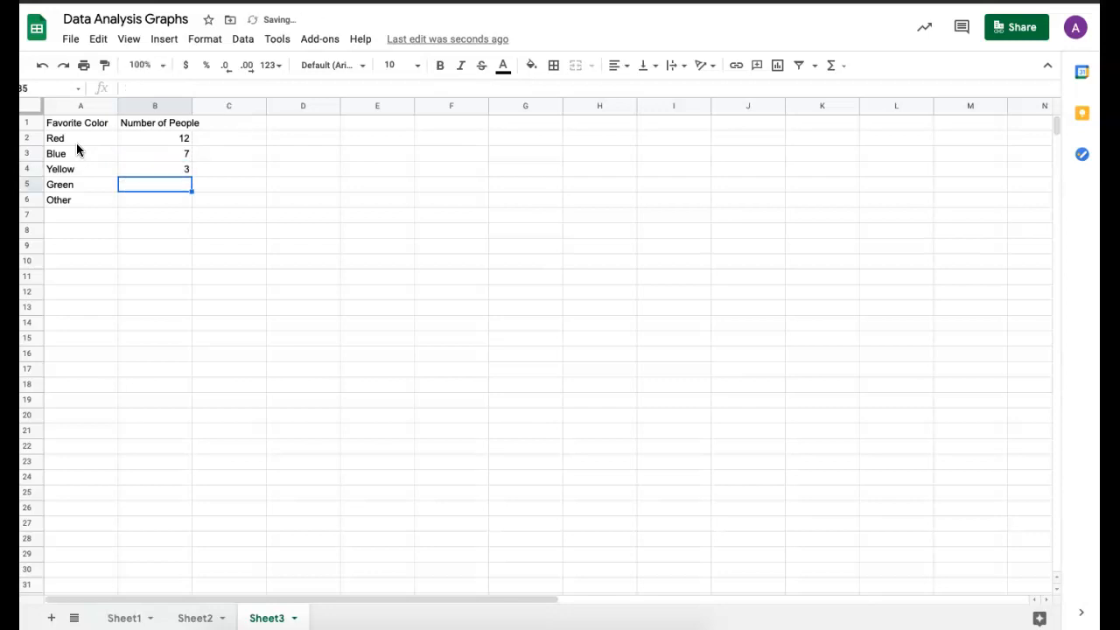
{"action": "type", "text": "5"}
{"action": "key", "text": "Return"}
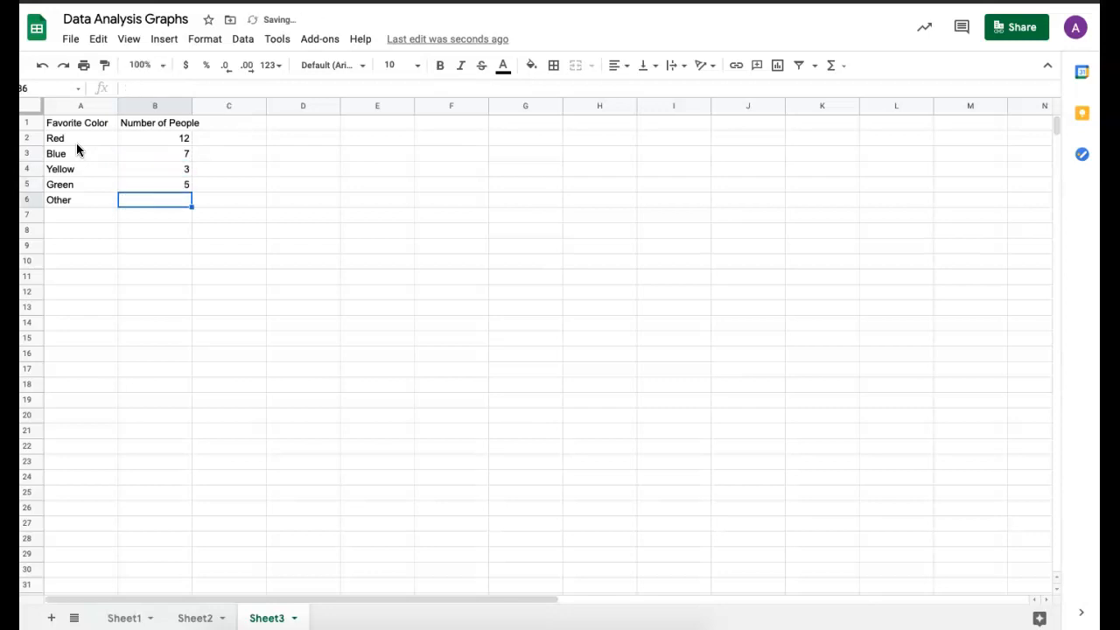
{"action": "type", "text": "15"}
{"action": "key", "text": "Return"}
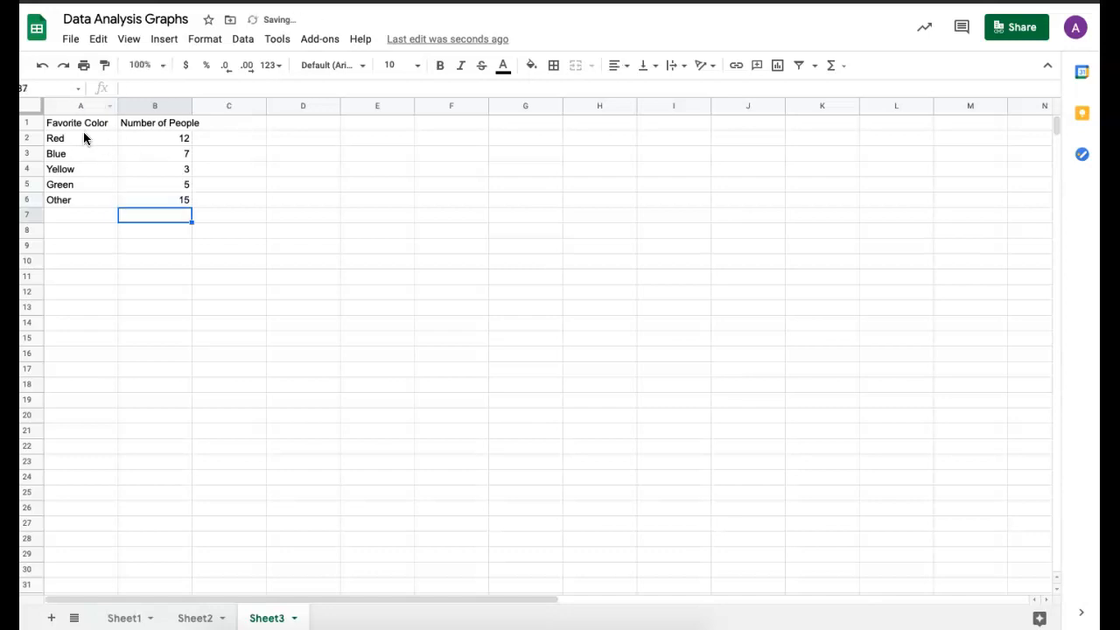
Insert a chart based on the data range A1:B6.
{"action": "left_click_drag", "start_coordinate": [51, 125], "coordinate": [69, 155]}
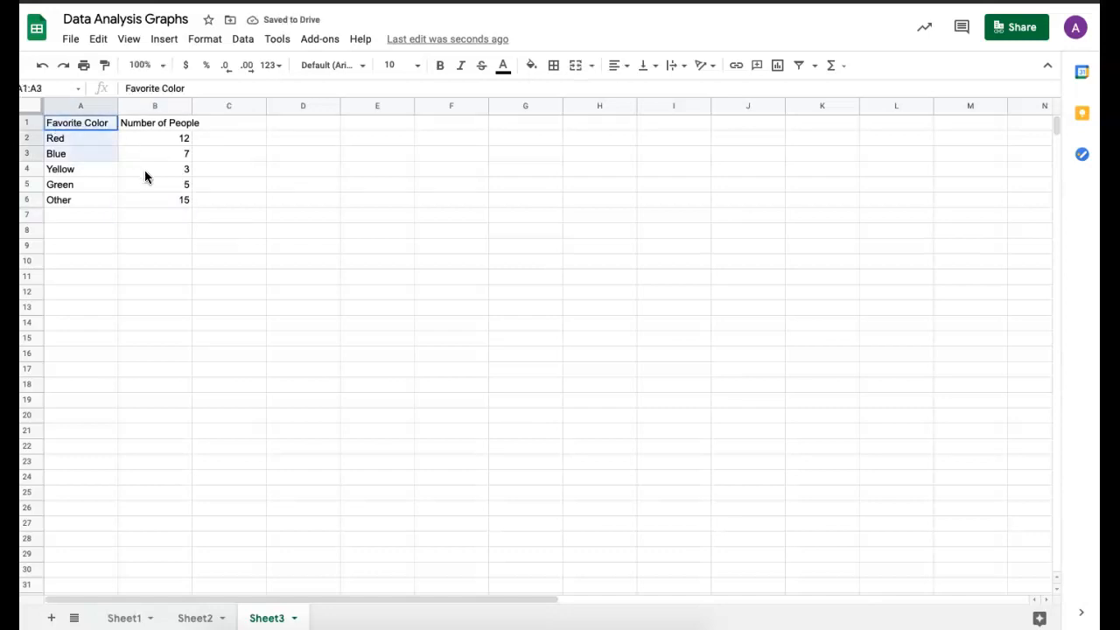
{"action": "left_click_drag", "start_coordinate": [145, 178], "coordinate": [167, 199]}
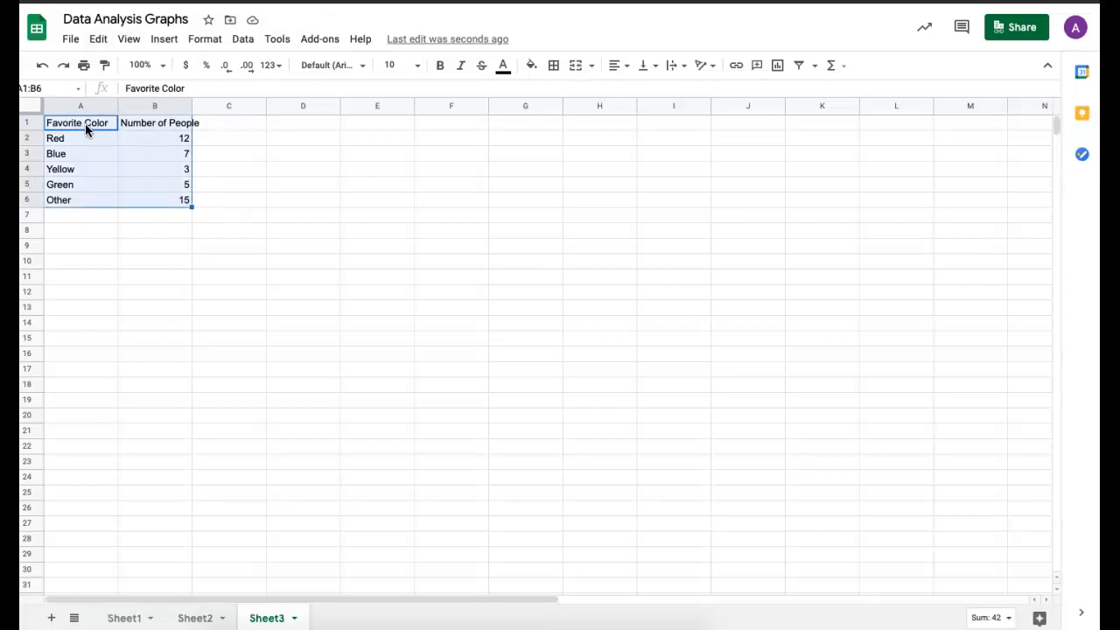
{"action": "left_click", "coordinate": [161, 43]}
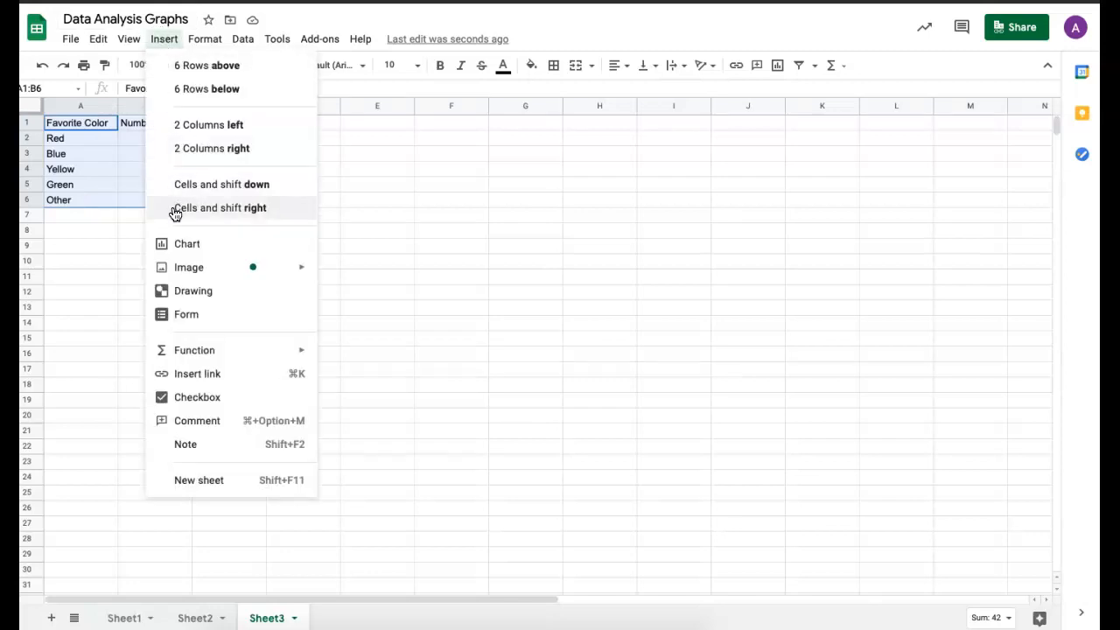
{"action": "left_click", "coordinate": [179, 253]}
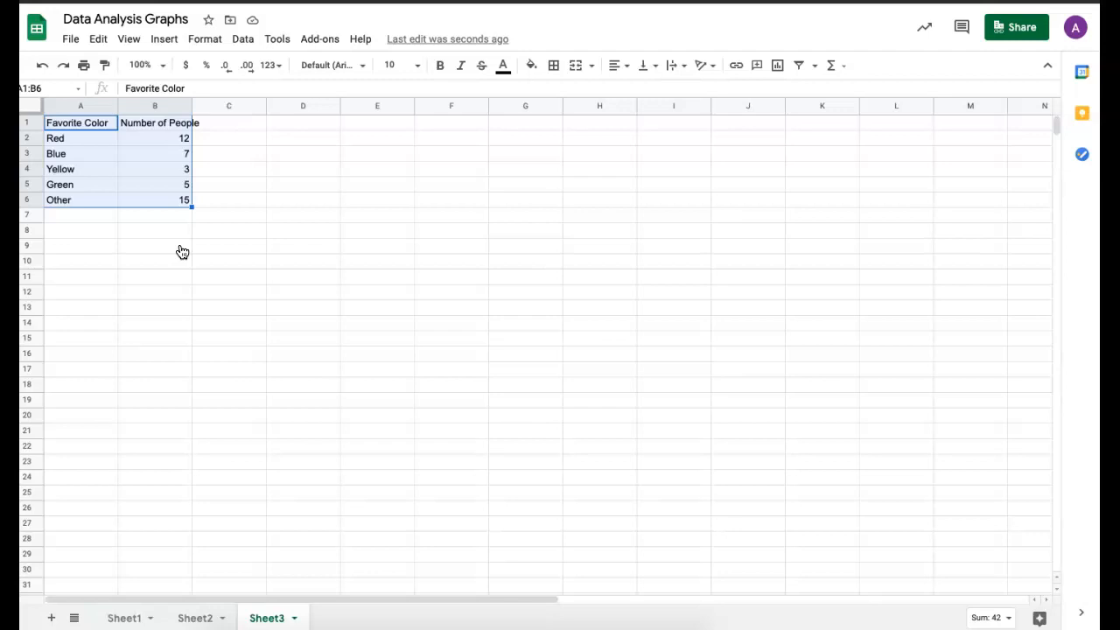
{"action": "left_click", "coordinate": [165, 42]}
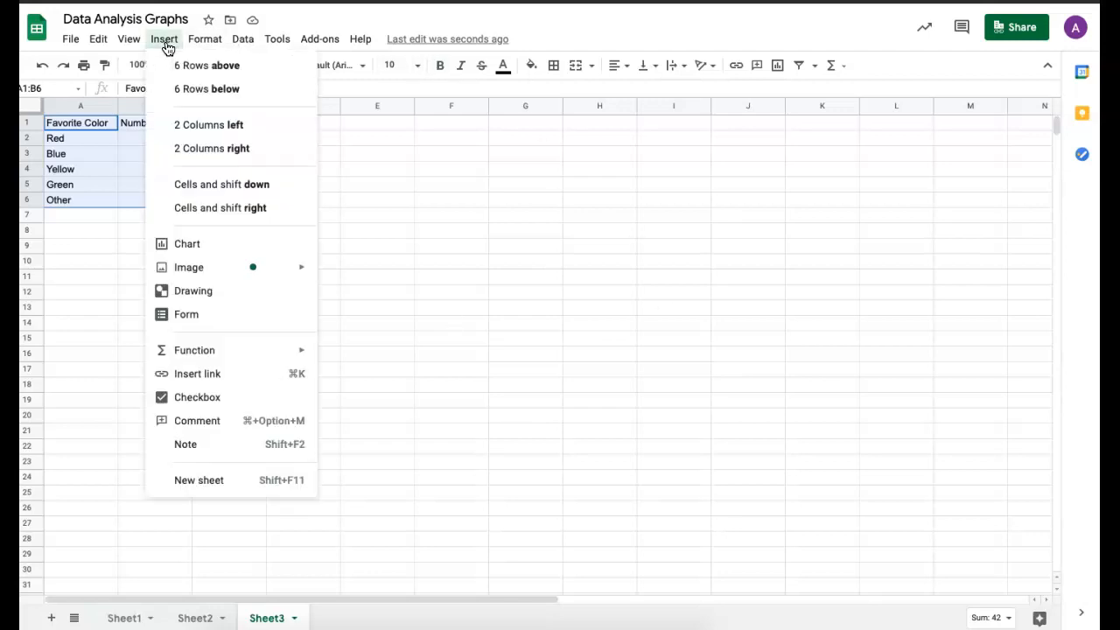
{"action": "left_click", "coordinate": [187, 246]}
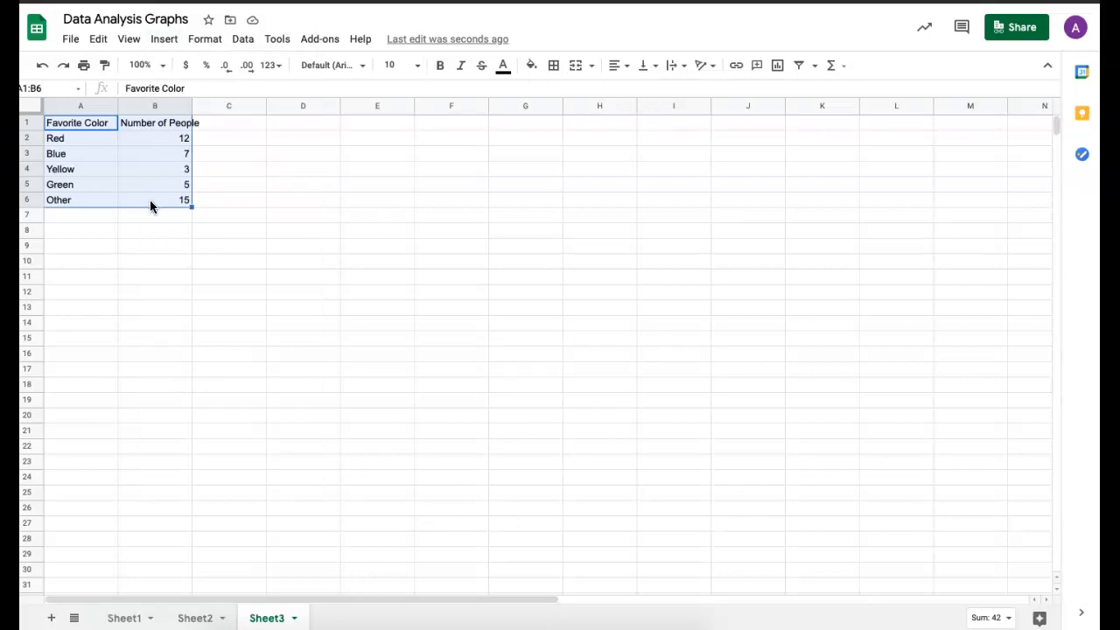
Reselect the data range A1:B6 and open the new pie chart in the chart editor.
{"action": "left_click", "coordinate": [179, 201]}
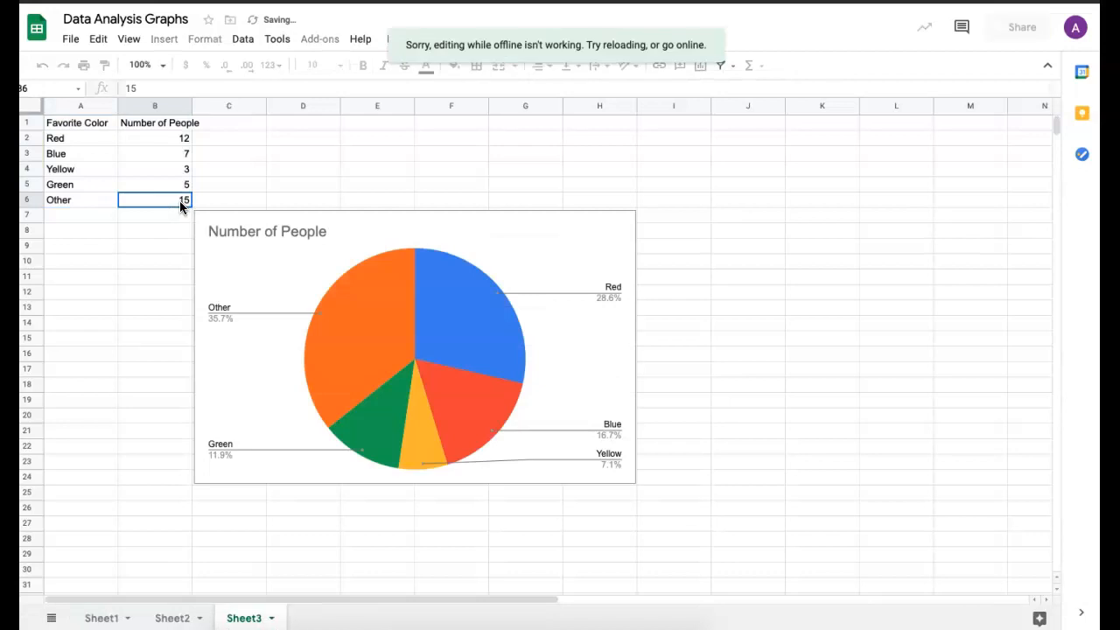
{"action": "left_click", "coordinate": [340, 280]}
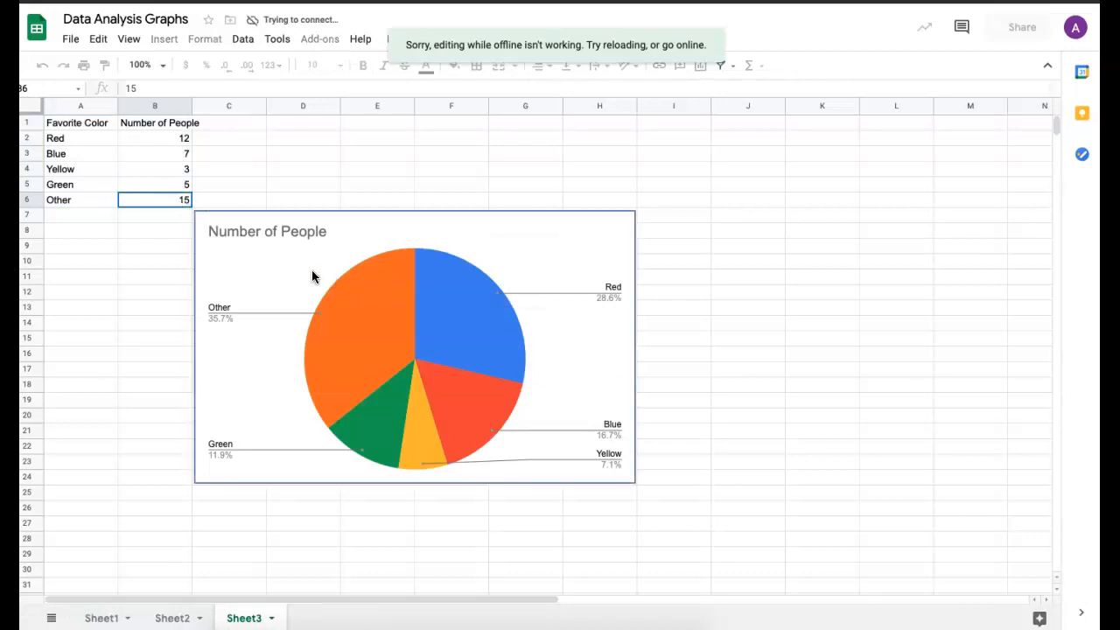
{"action": "left_click_drag", "start_coordinate": [45, 123], "coordinate": [177, 205]}
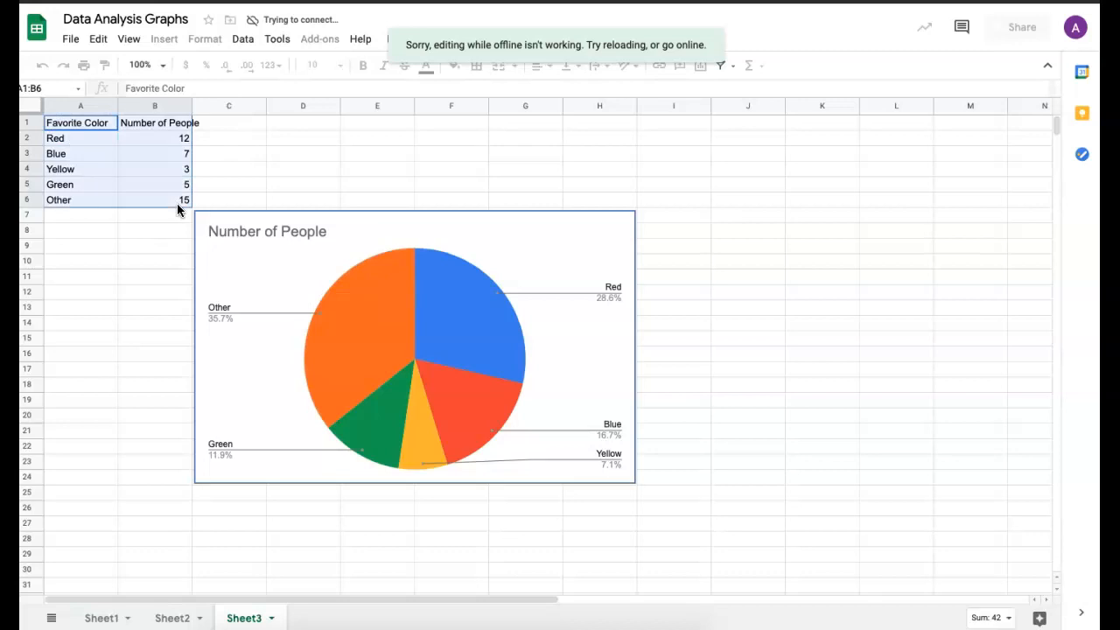
{"action": "double_click", "coordinate": [258, 233]}
{"action": "left_click", "coordinate": [258, 275]}
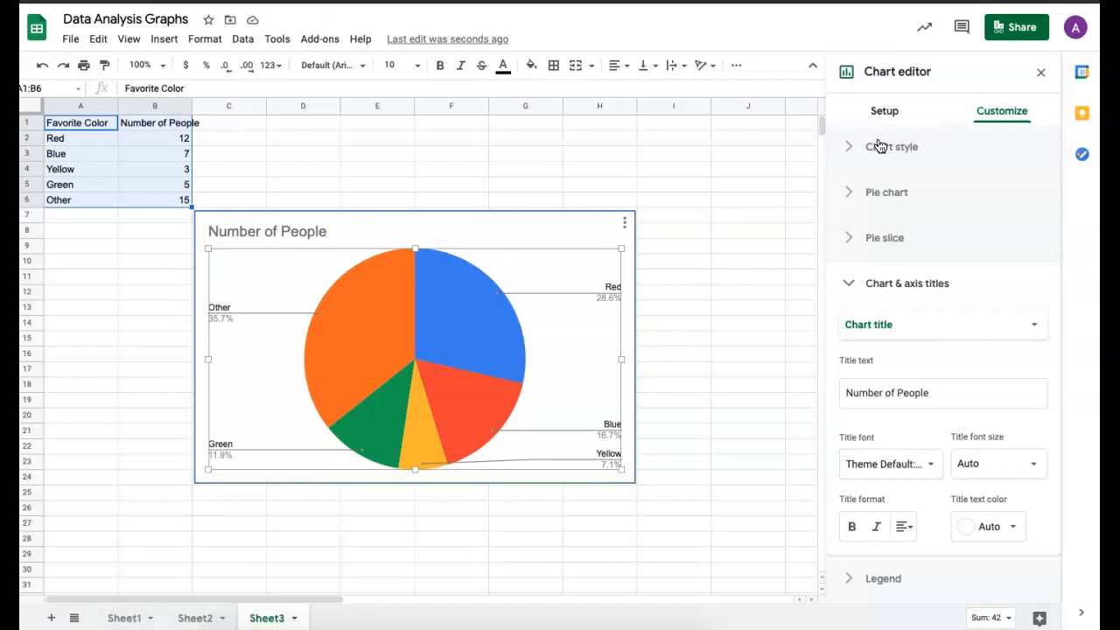
{"action": "left_click", "coordinate": [395, 229]}
{"action": "left_click", "coordinate": [253, 253]}
{"action": "left_click", "coordinate": [201, 234]}
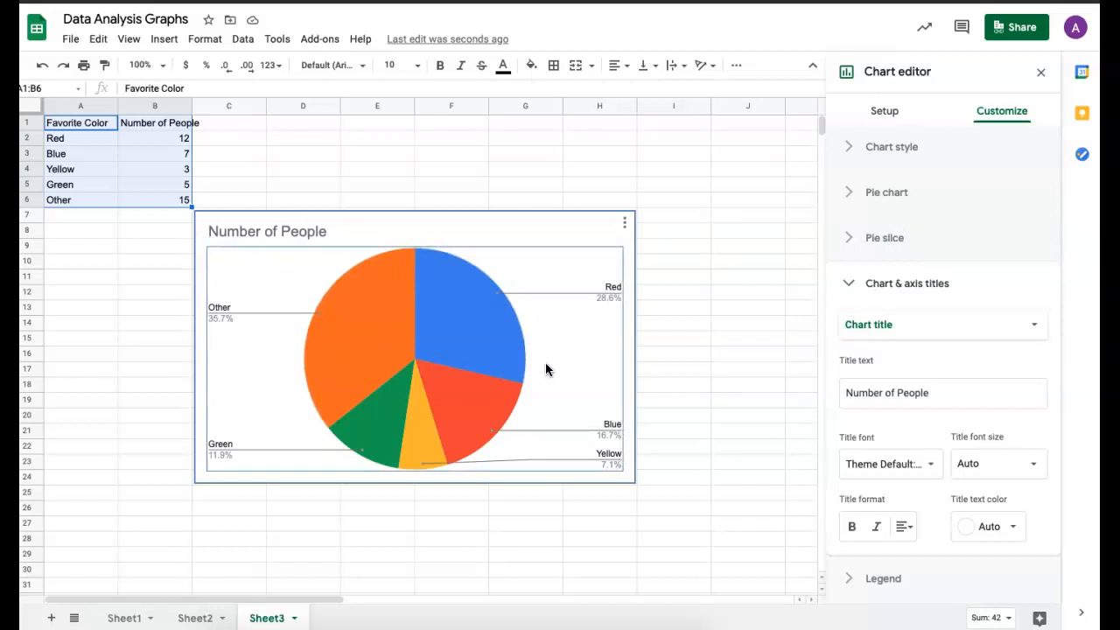
Try the chart as a column chart and return its type to pie chart.
{"action": "left_click", "coordinate": [849, 151]}
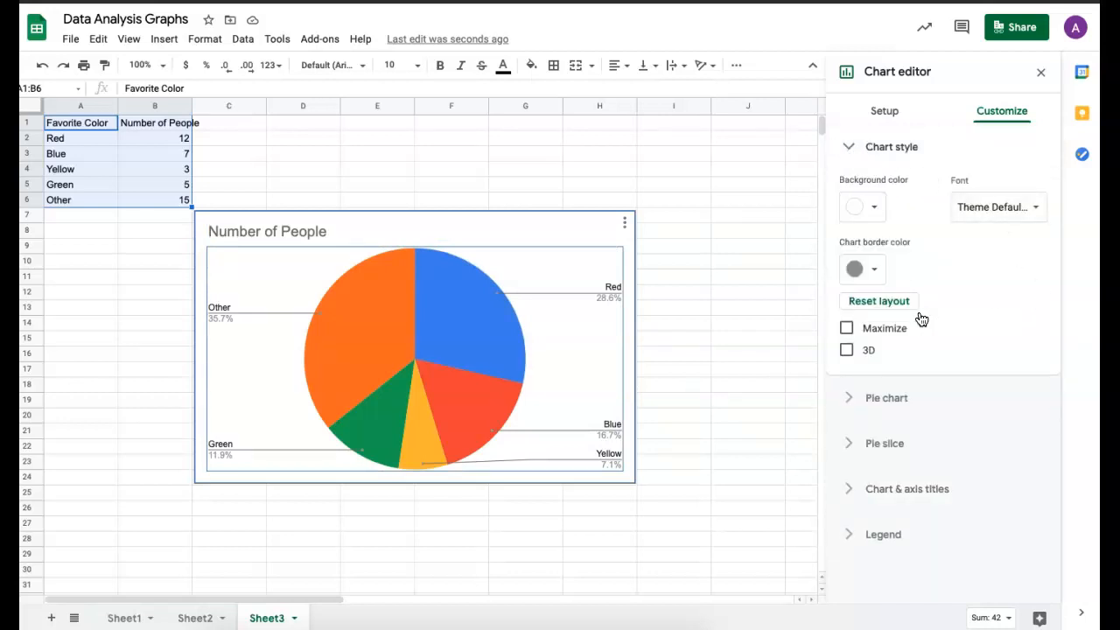
{"action": "left_click", "coordinate": [879, 121]}
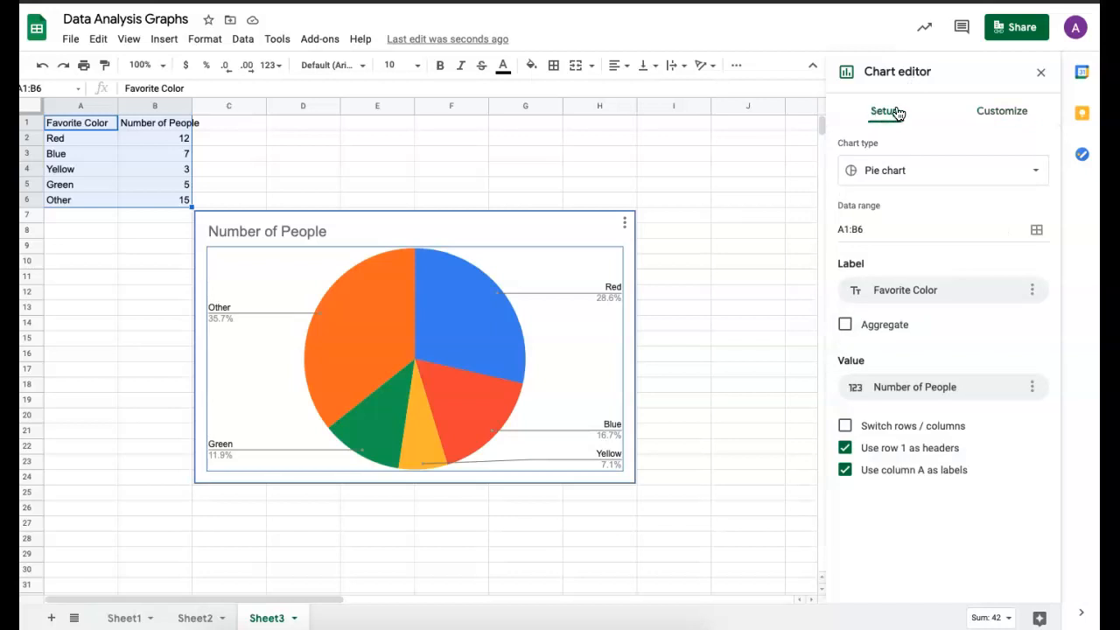
{"action": "left_click", "coordinate": [907, 178]}
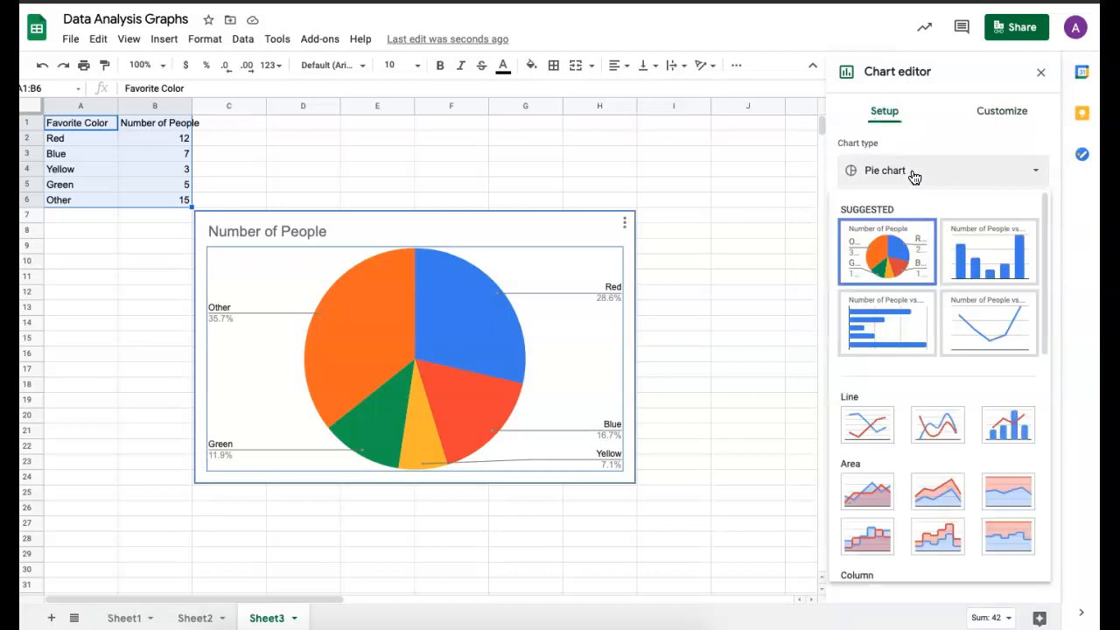
{"action": "left_click", "coordinate": [1010, 268]}
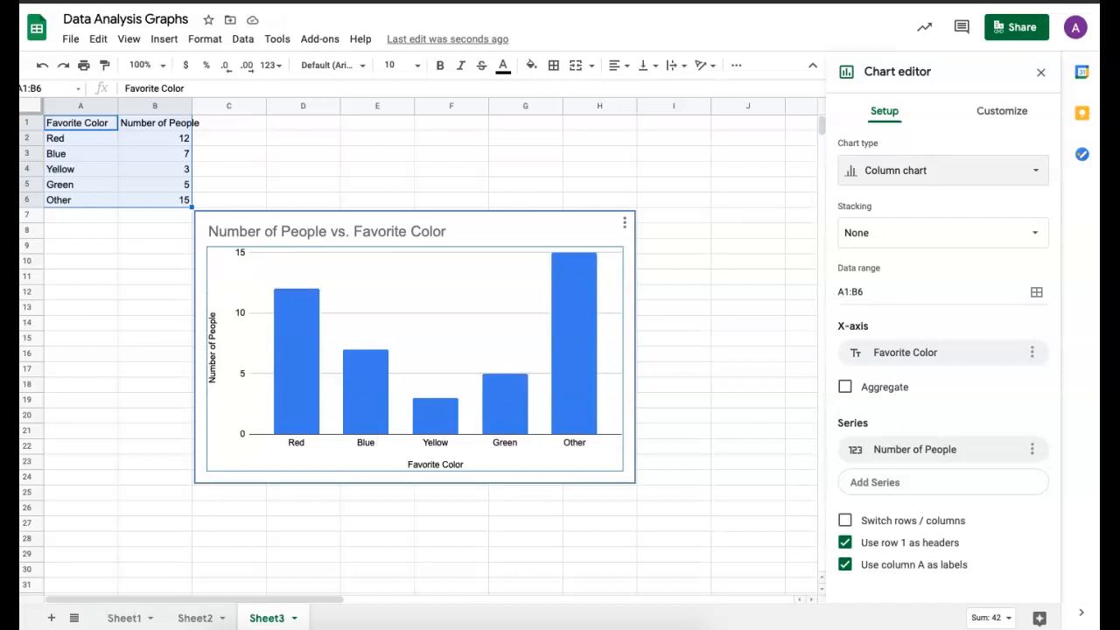
{"action": "left_click", "coordinate": [928, 175]}
{"action": "left_click", "coordinate": [893, 263]}
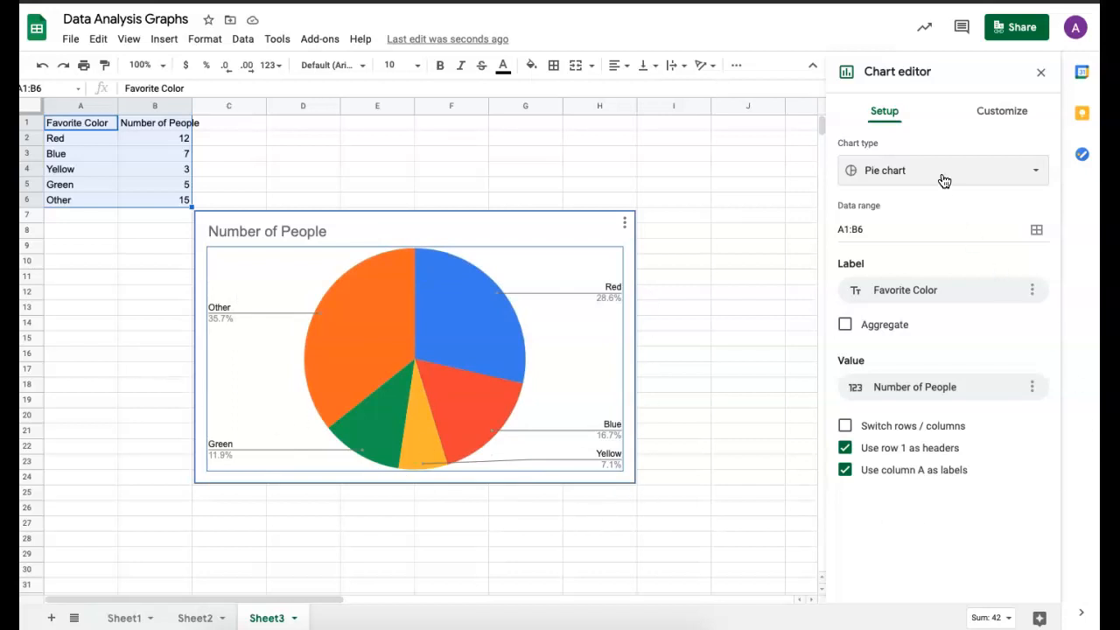
Change the pie chart's title to "Favorite Color of 7th grade students".
{"action": "left_click", "coordinate": [260, 231]}
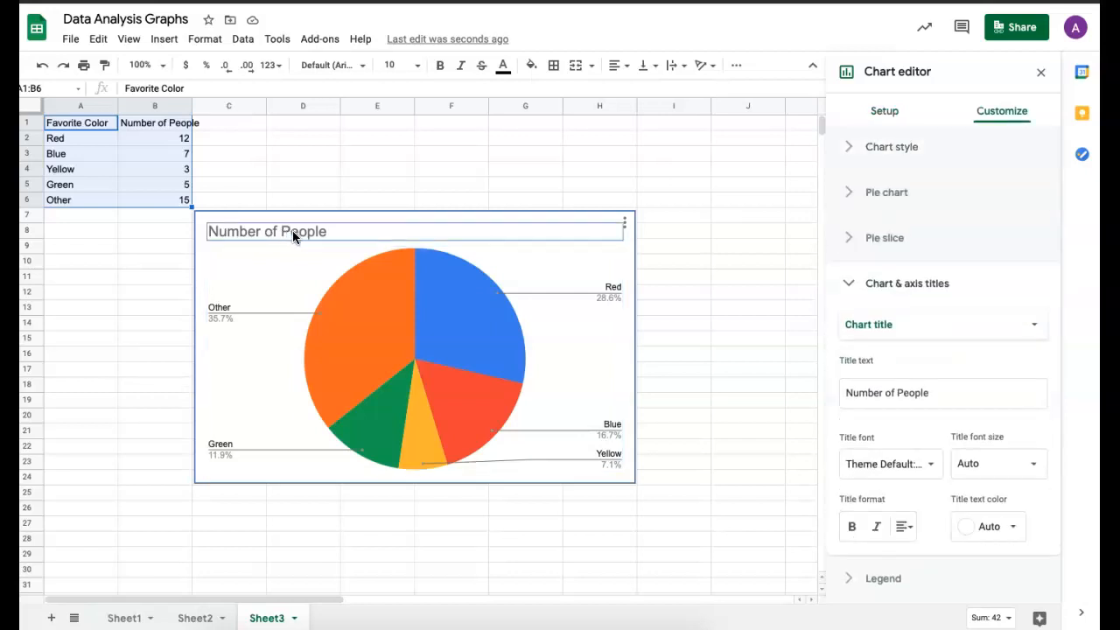
{"action": "left_click", "coordinate": [292, 230]}
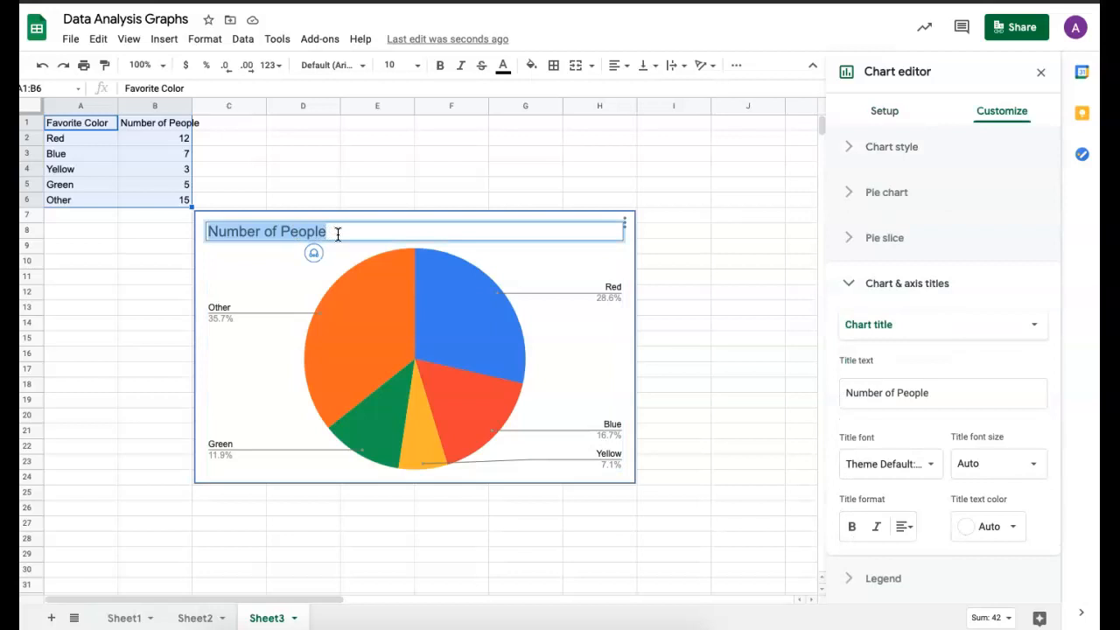
{"action": "type", "text": "Fa"}
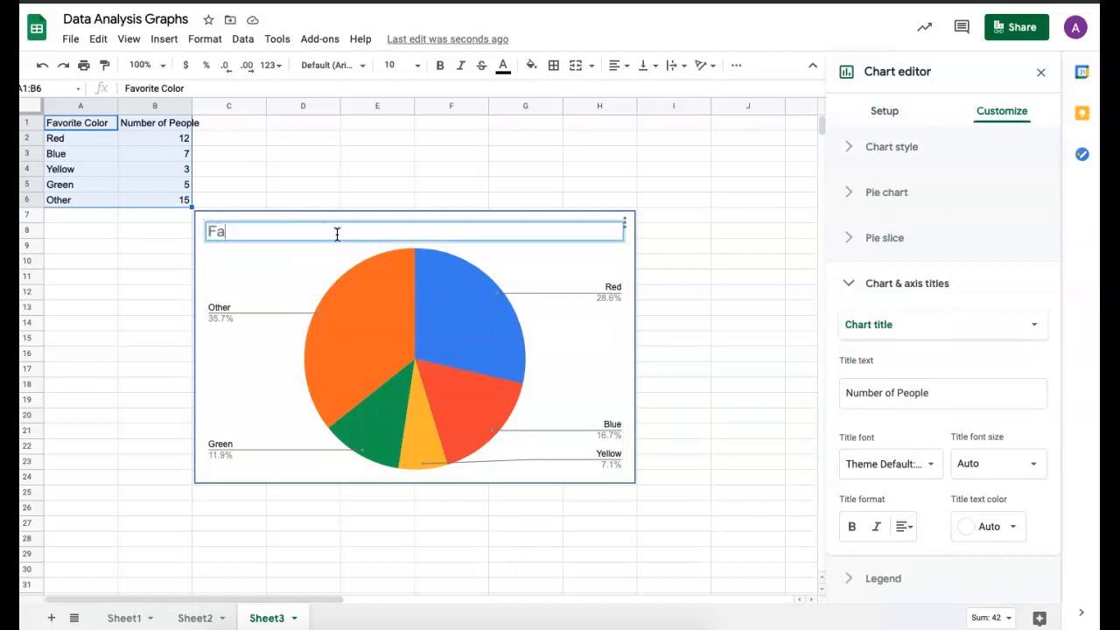
{"action": "type", "text": "vorite Color of 7th grad"}
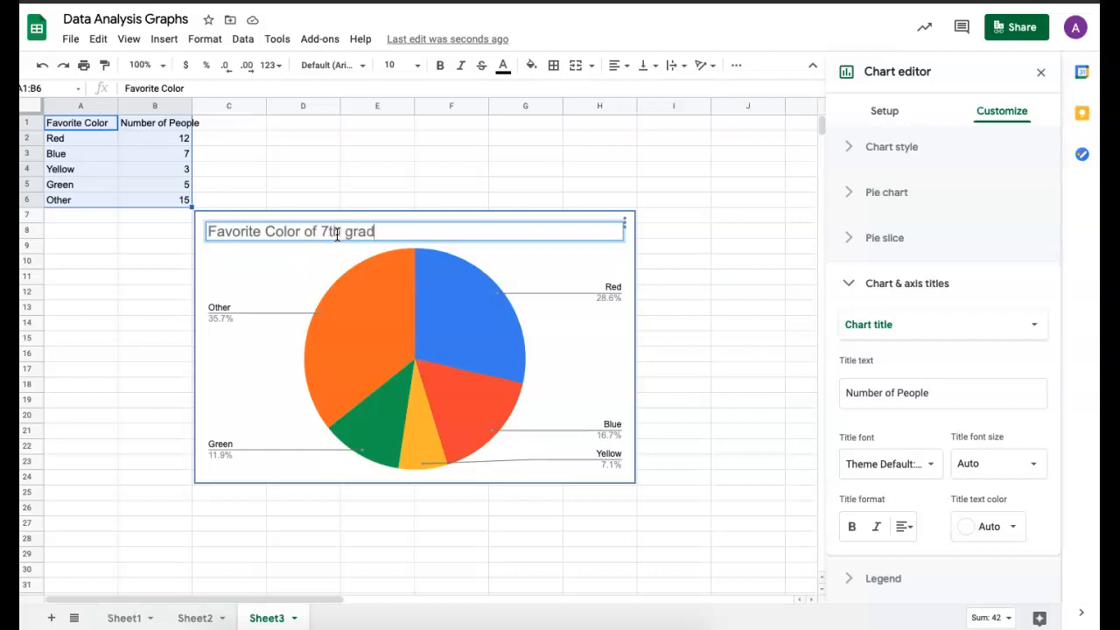
{"action": "type", "text": "ed stude"}
{"action": "key", "text": "BackSpace"}
{"action": "key", "text": "BackSpace"}
{"action": "key", "text": "BackSpace"}
{"action": "key", "text": "BackSpace"}
{"action": "key", "text": "BackSpace"}
{"action": "key", "text": "BackSpace"}
{"action": "key", "text": "BackSpace"}
{"action": "type", "text": "students"}
Recolor the pie chart's Red slice to red and its Blue slice to blue.
{"action": "left_click", "coordinate": [443, 321]}
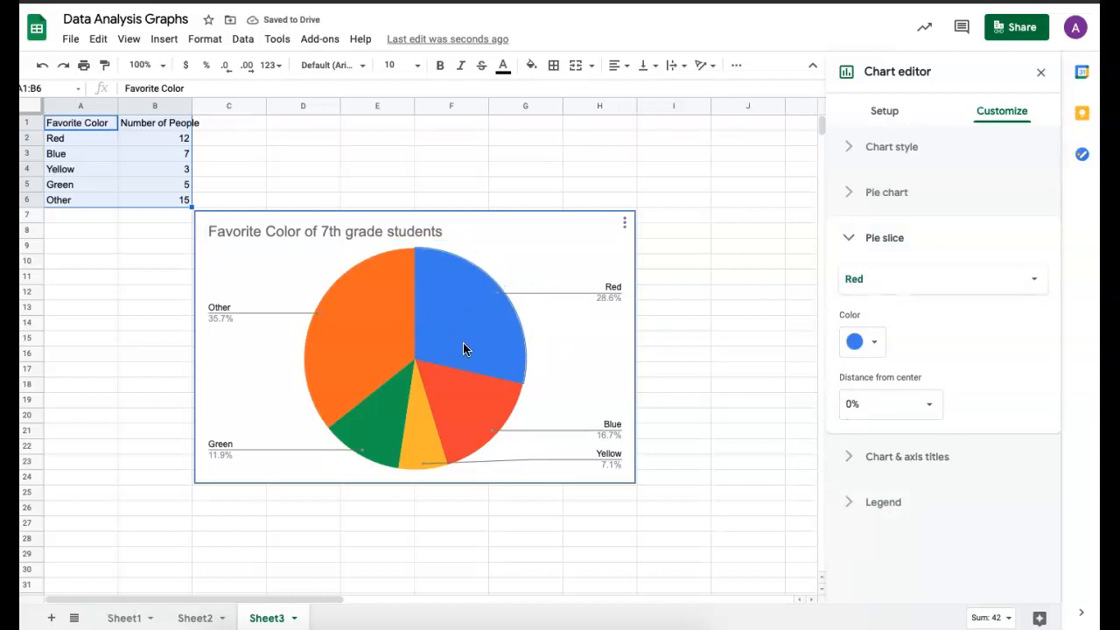
{"action": "left_click", "coordinate": [874, 343]}
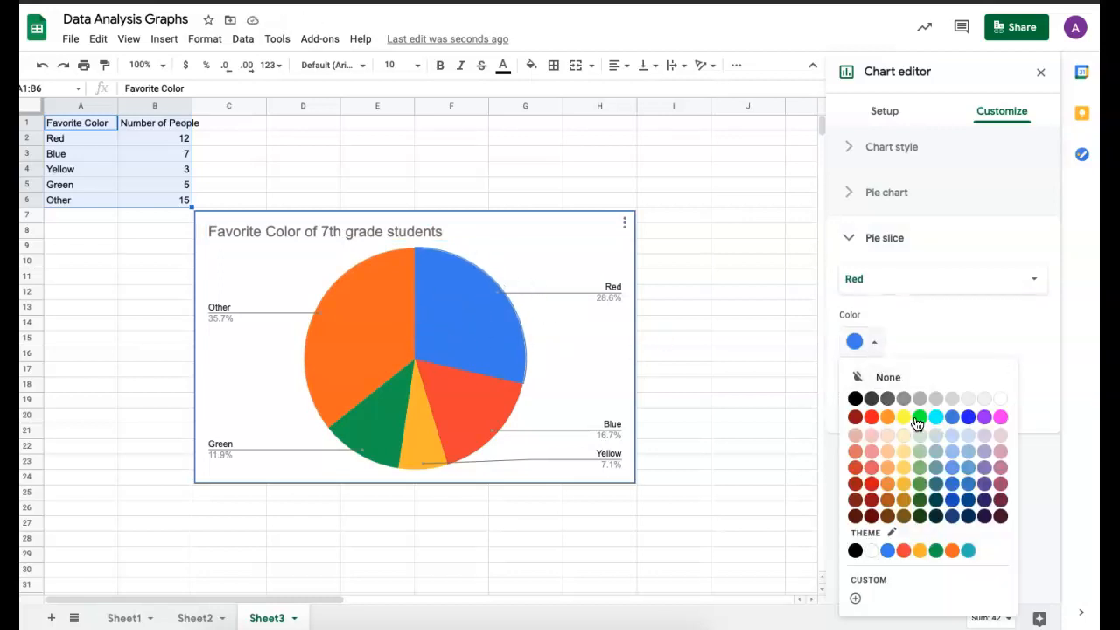
{"action": "left_click", "coordinate": [871, 417]}
{"action": "left_click", "coordinate": [490, 411]}
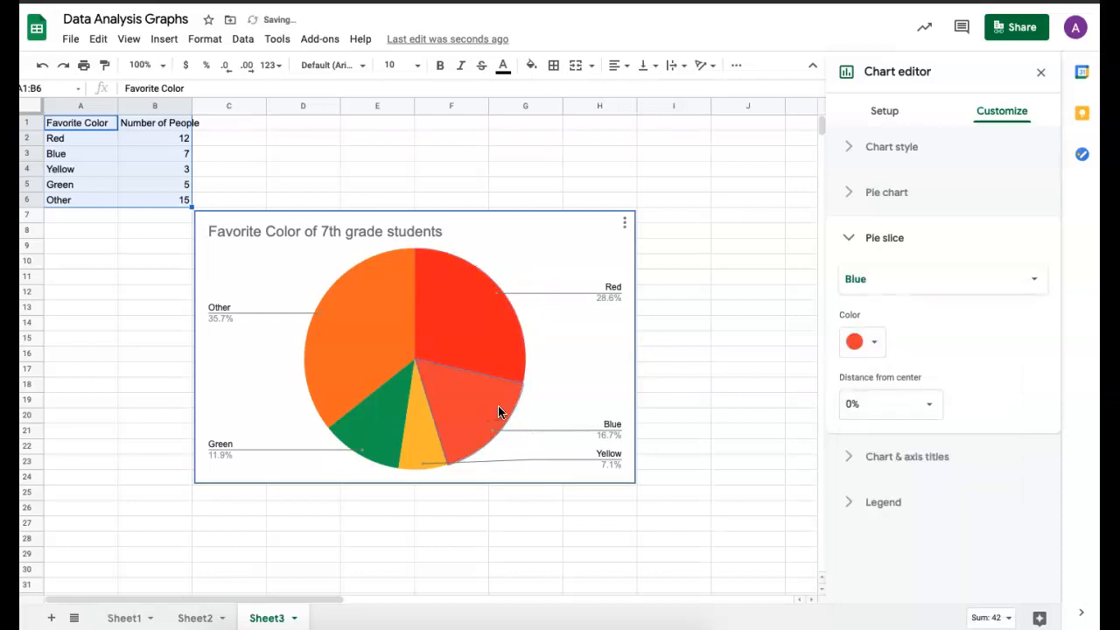
{"action": "left_click", "coordinate": [874, 342]}
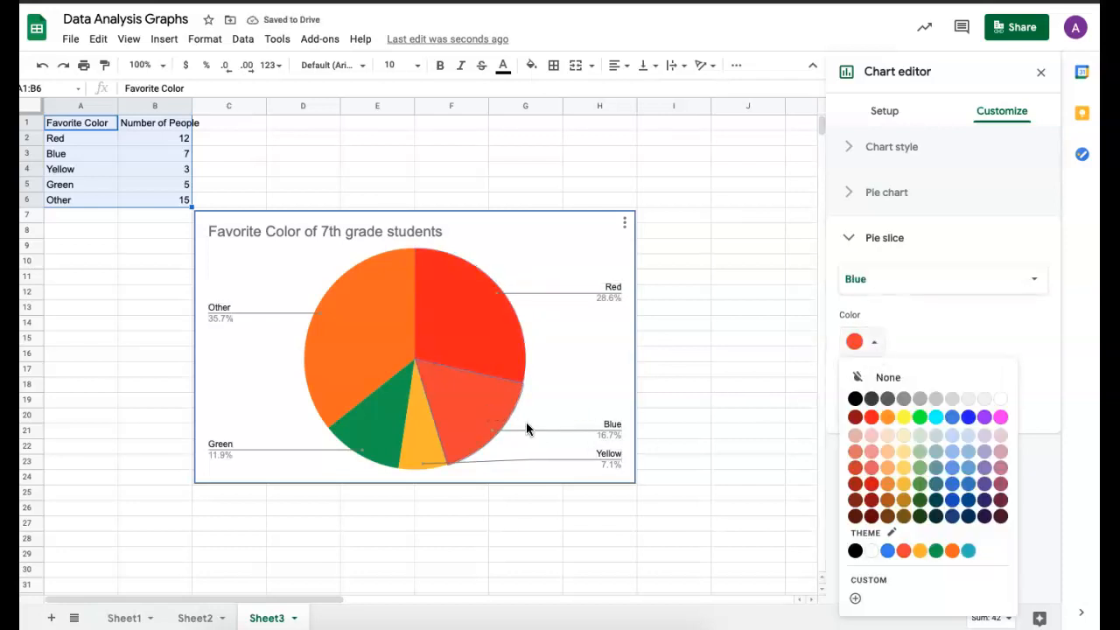
{"action": "left_click", "coordinate": [887, 551]}
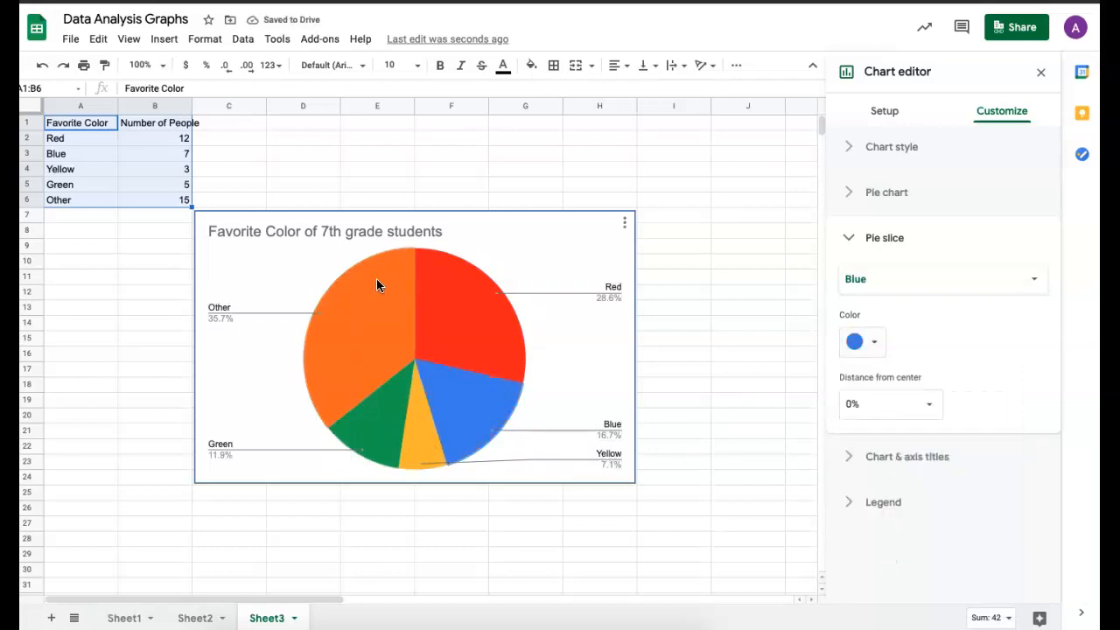
Recolor the pie chart's Other slice to magenta.
{"action": "left_click", "coordinate": [394, 317]}
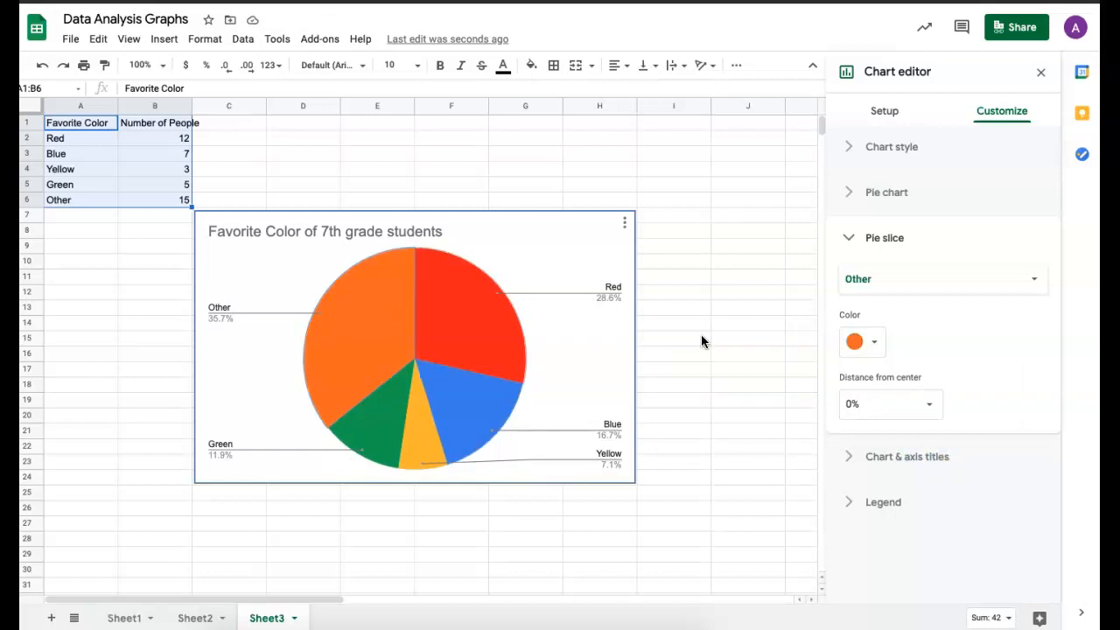
{"action": "left_click", "coordinate": [877, 343]}
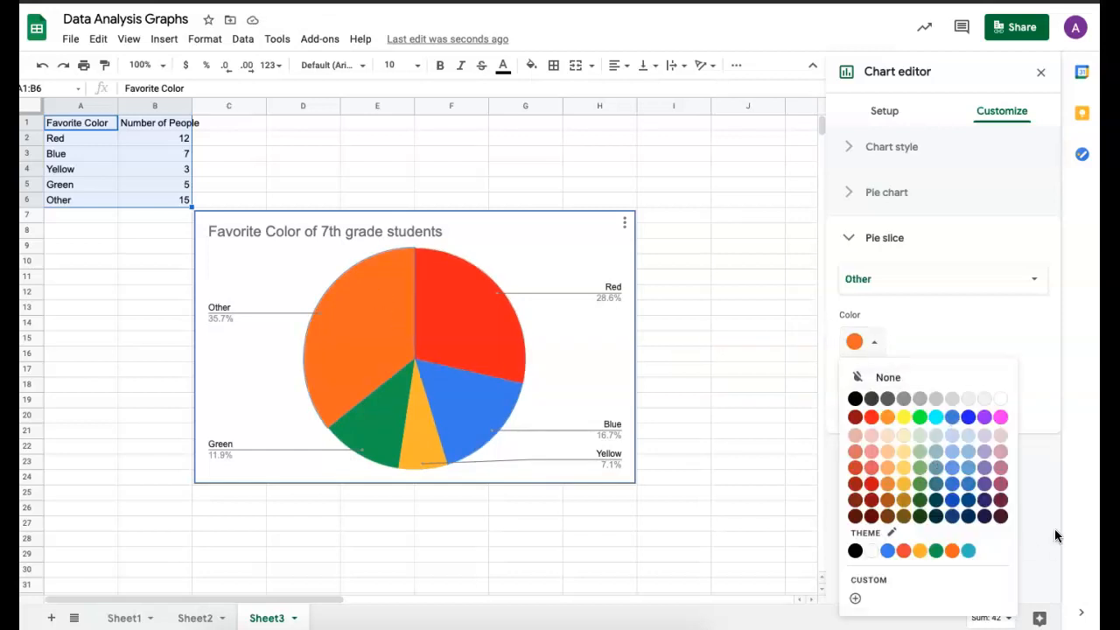
{"action": "left_click", "coordinate": [1000, 417]}
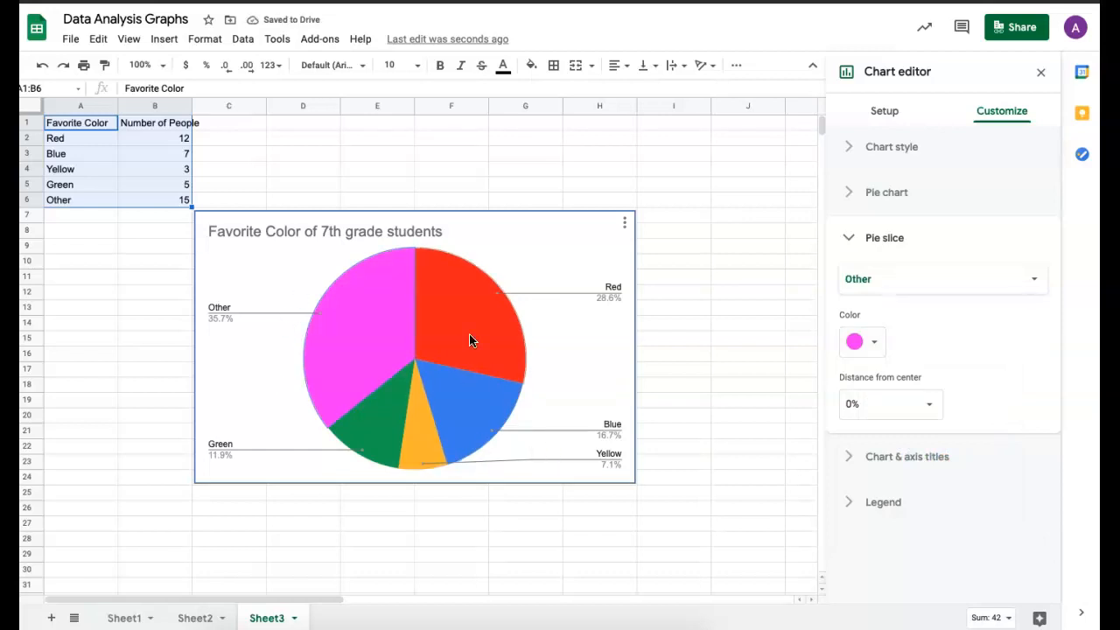
Change the chart type from pie chart to column chart.
{"action": "left_click", "coordinate": [891, 114]}
{"action": "left_click", "coordinate": [930, 175]}
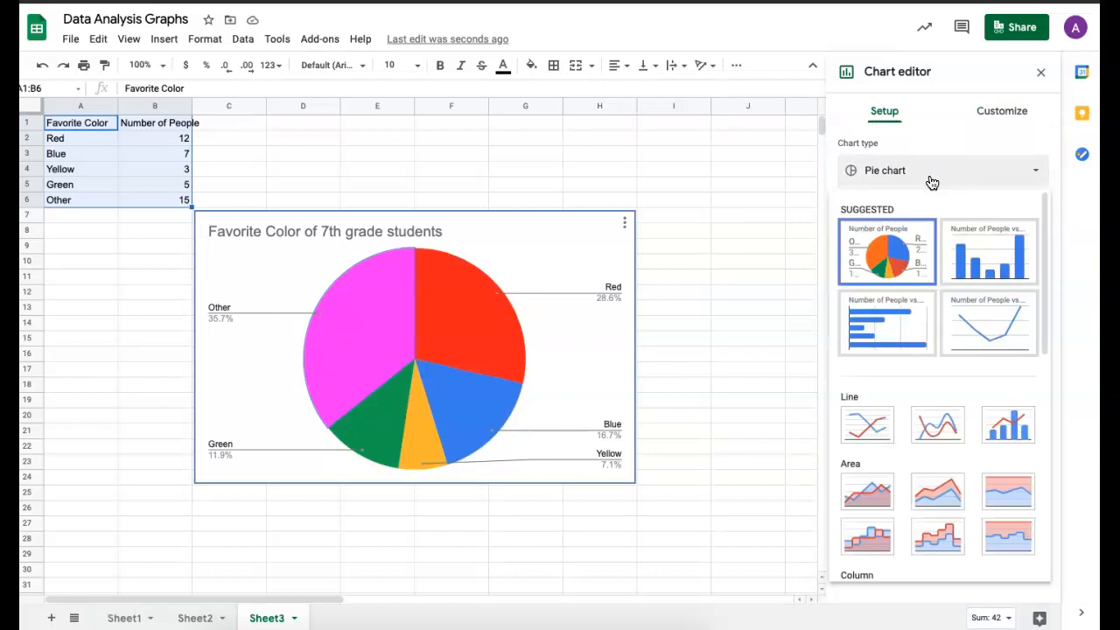
{"action": "left_click", "coordinate": [983, 264]}
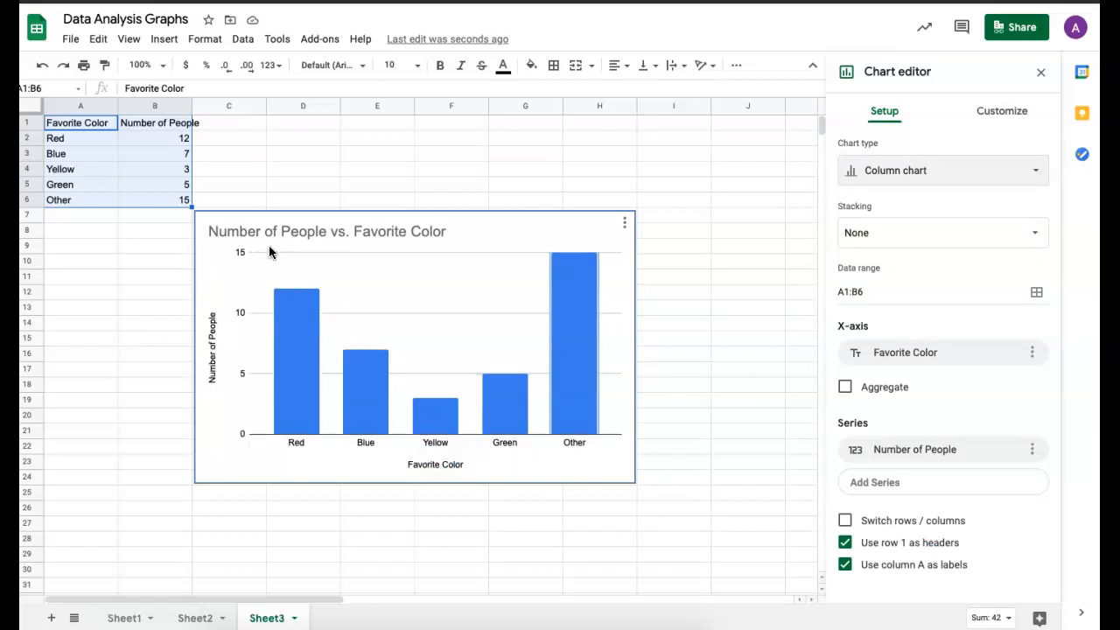
Examine the column chart's style, chart title and vertical axis title customization options.
{"action": "left_click", "coordinate": [1007, 112]}
{"action": "left_click", "coordinate": [843, 197]}
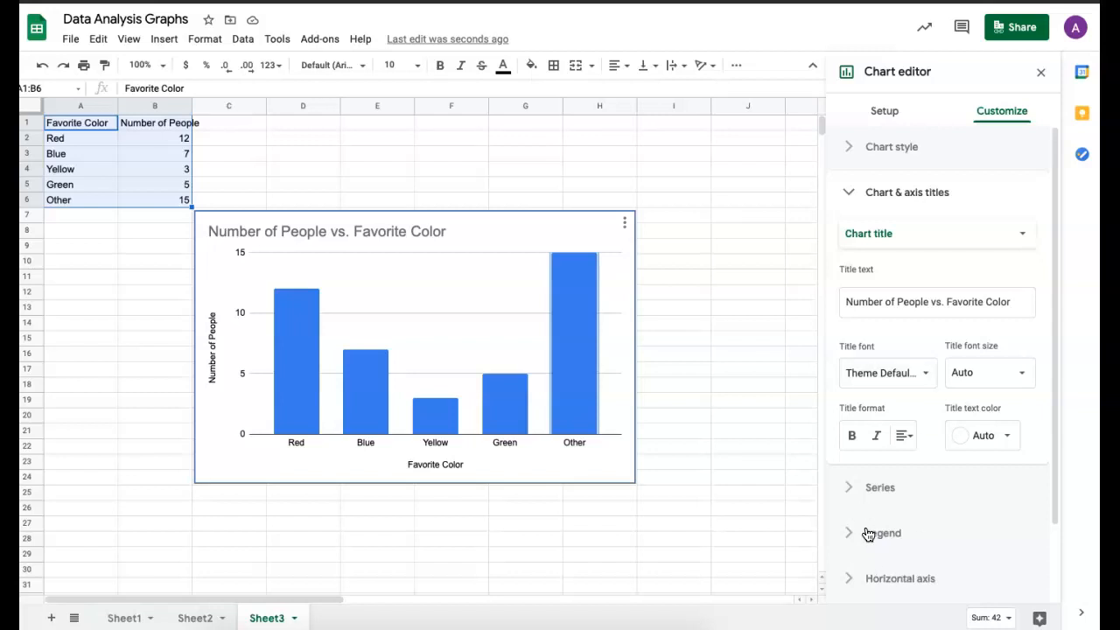
{"action": "left_click", "coordinate": [850, 151]}
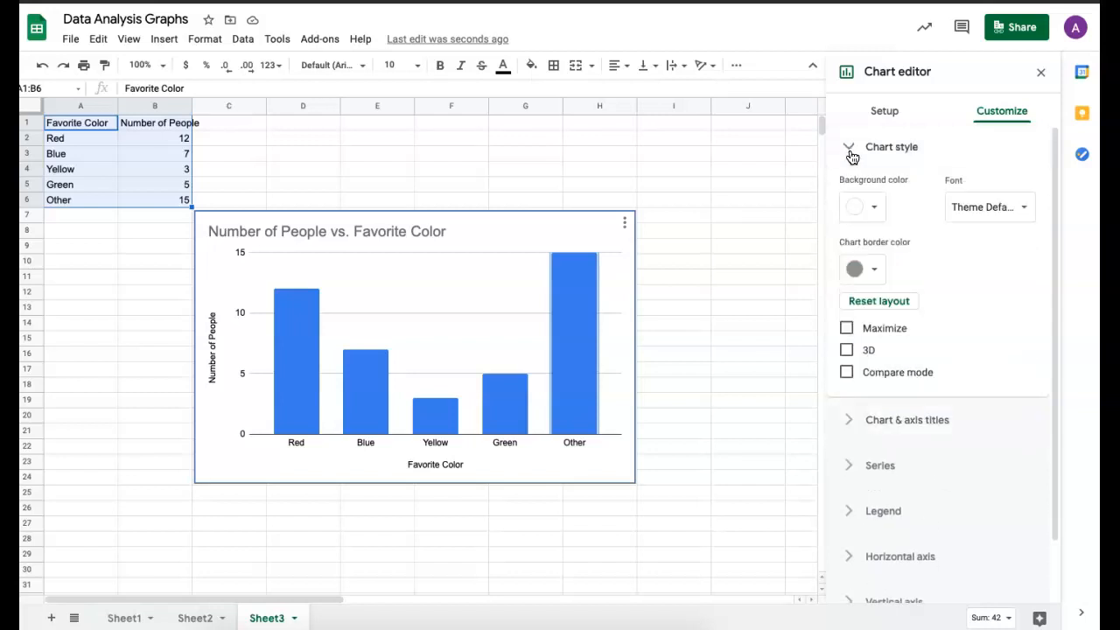
{"action": "left_click", "coordinate": [886, 113]}
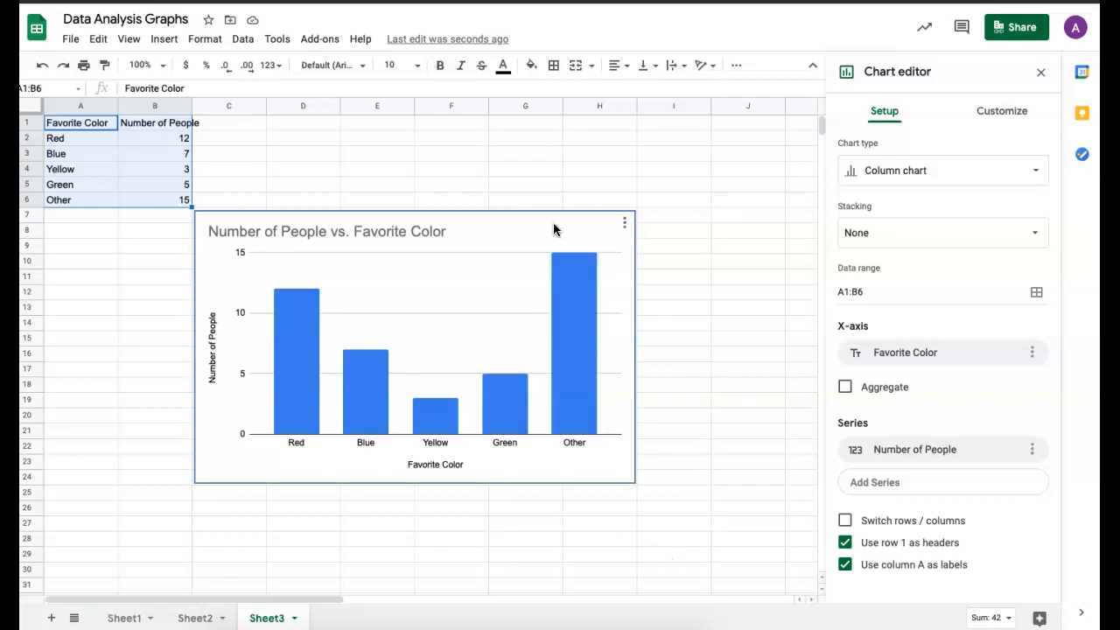
{"action": "left_click", "coordinate": [278, 226]}
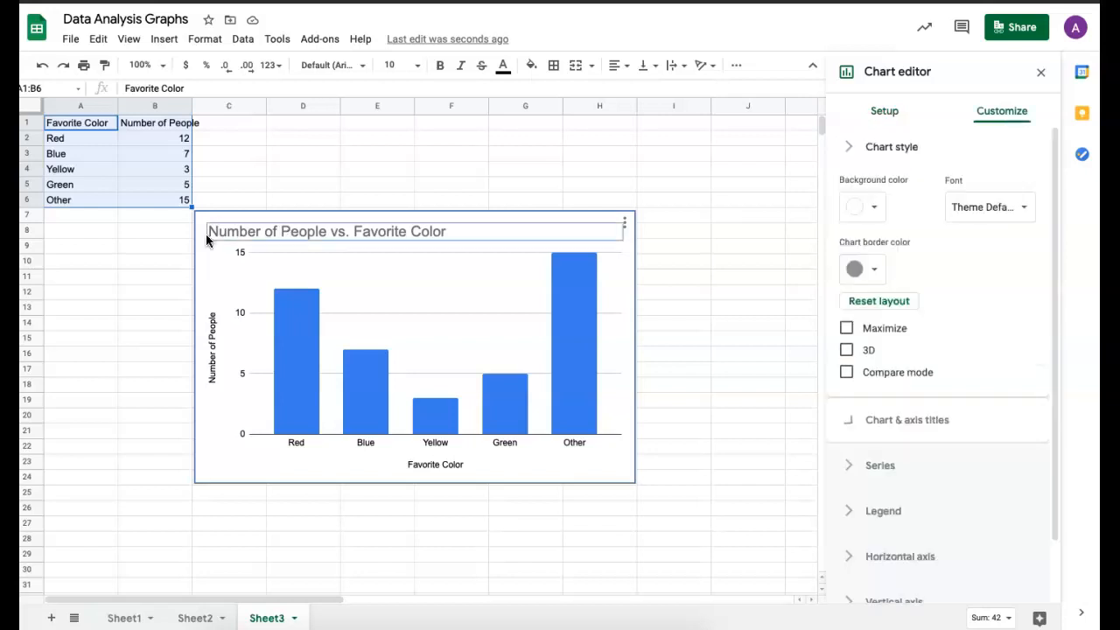
{"action": "left_click", "coordinate": [208, 265]}
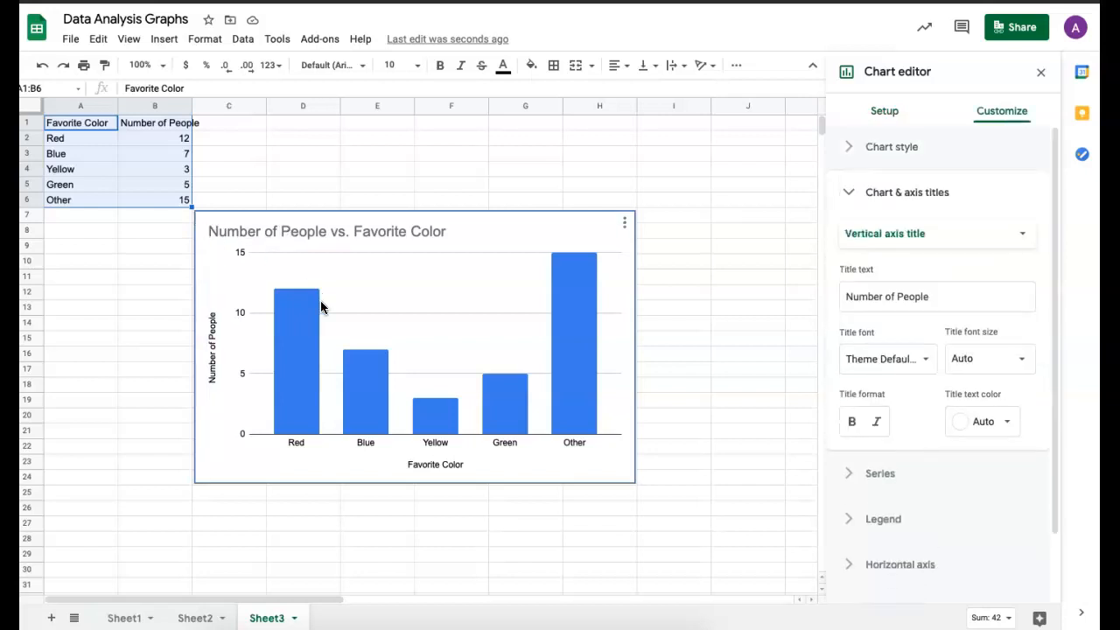
Copy the column chart from the spreadsheet.
{"action": "right_click", "coordinate": [203, 245]}
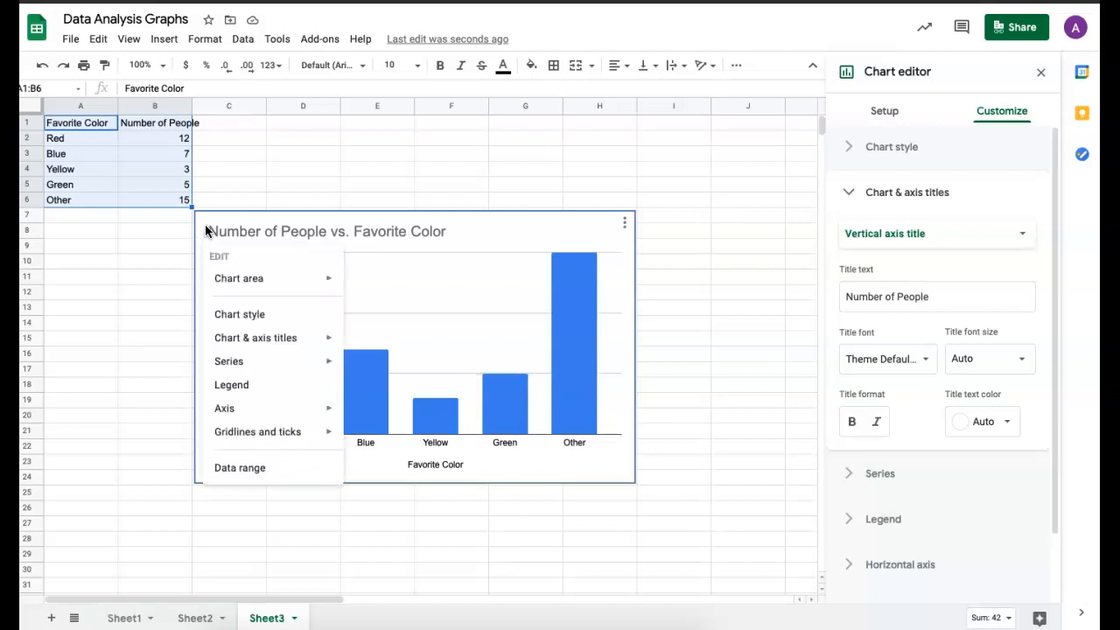
{"action": "left_click", "coordinate": [201, 220]}
{"action": "left_click", "coordinate": [624, 224]}
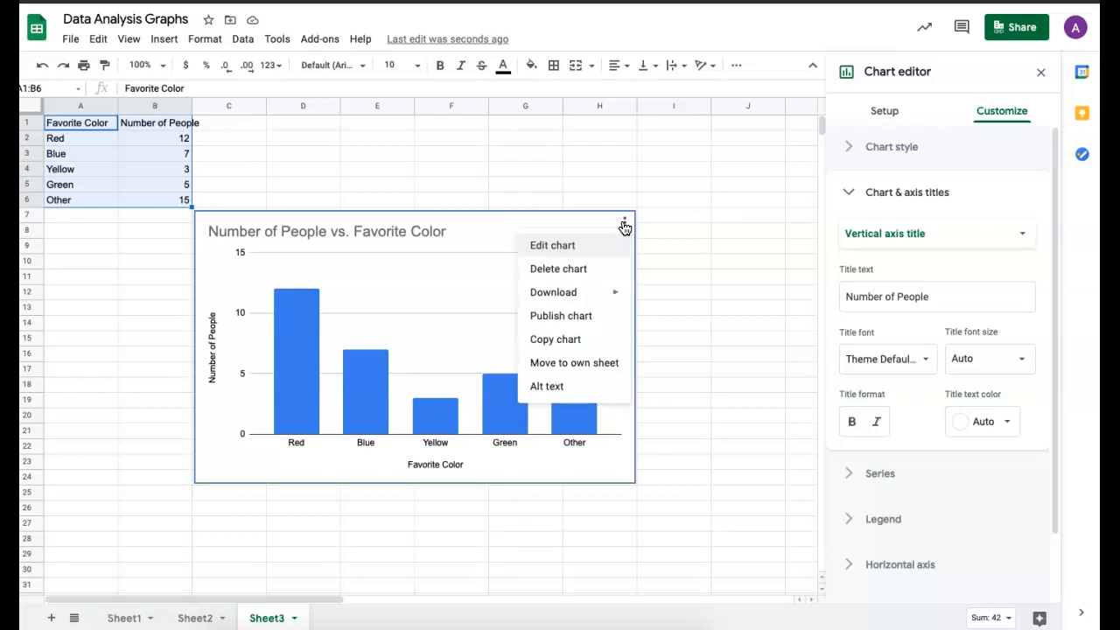
{"action": "left_click", "coordinate": [566, 340]}
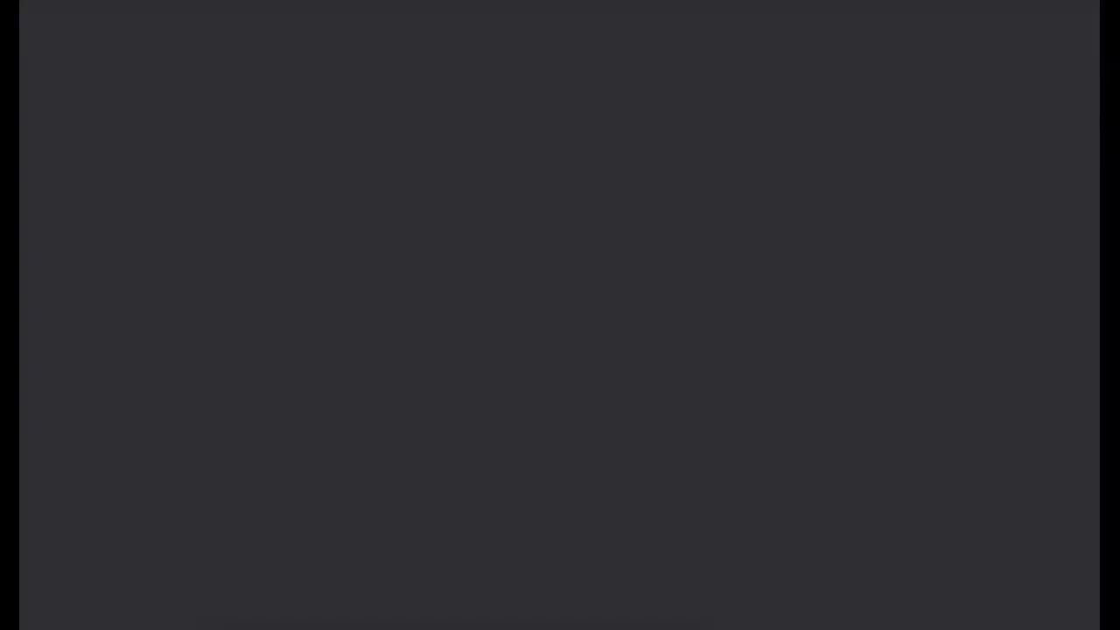
Find Google Slides through a web search for "google slides" and create a blank presentation.
{"action": "type", "text": "google translate"}
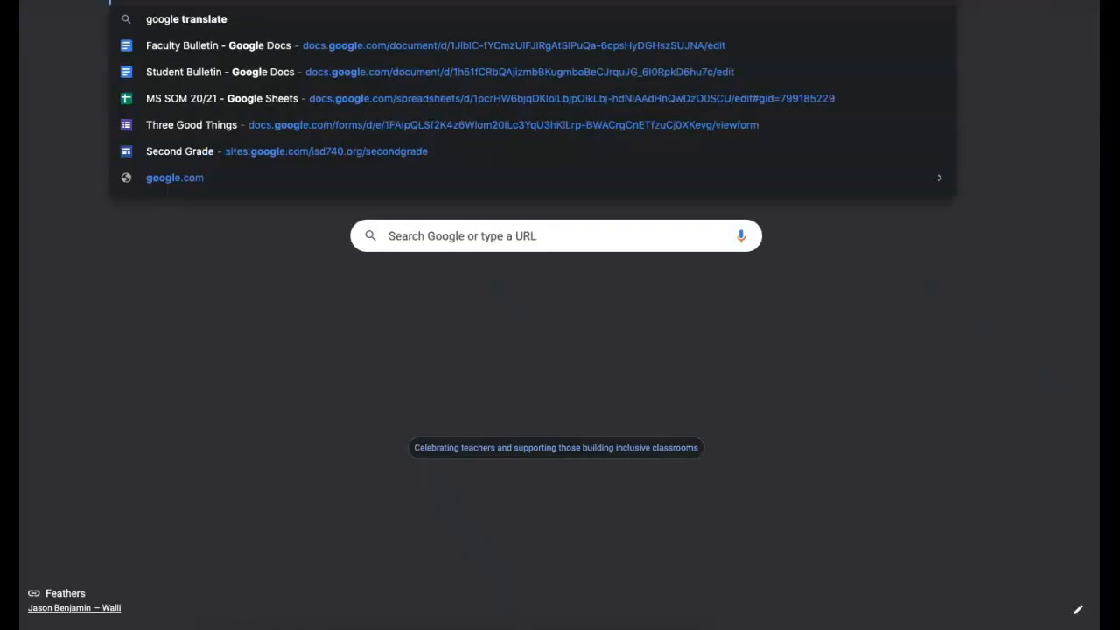
{"action": "type", "text": "sl"}
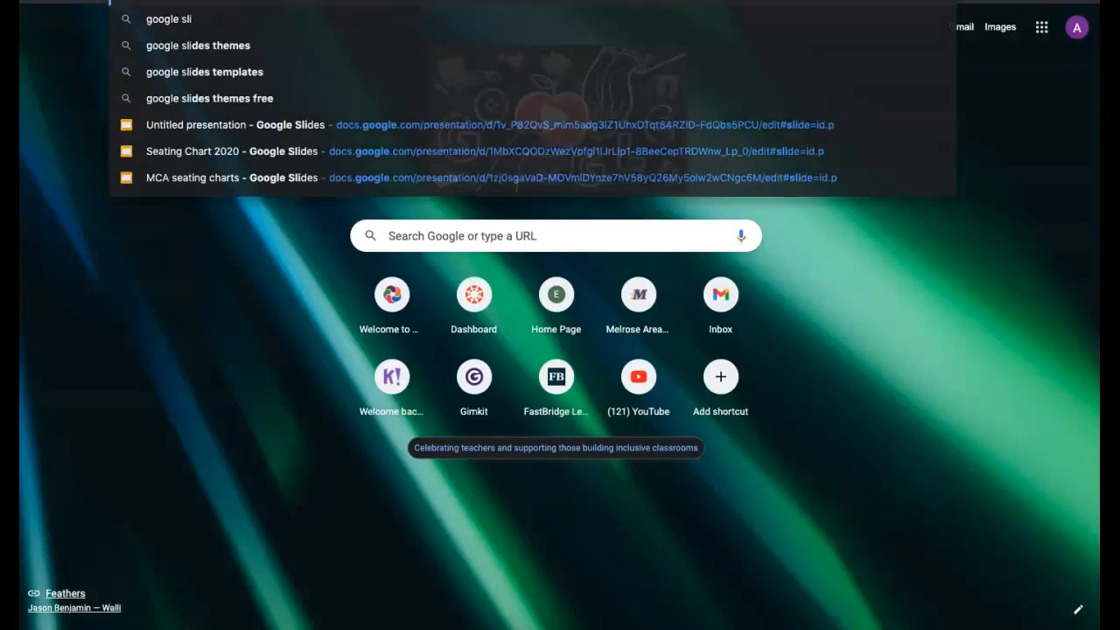
{"action": "key", "text": "Return"}
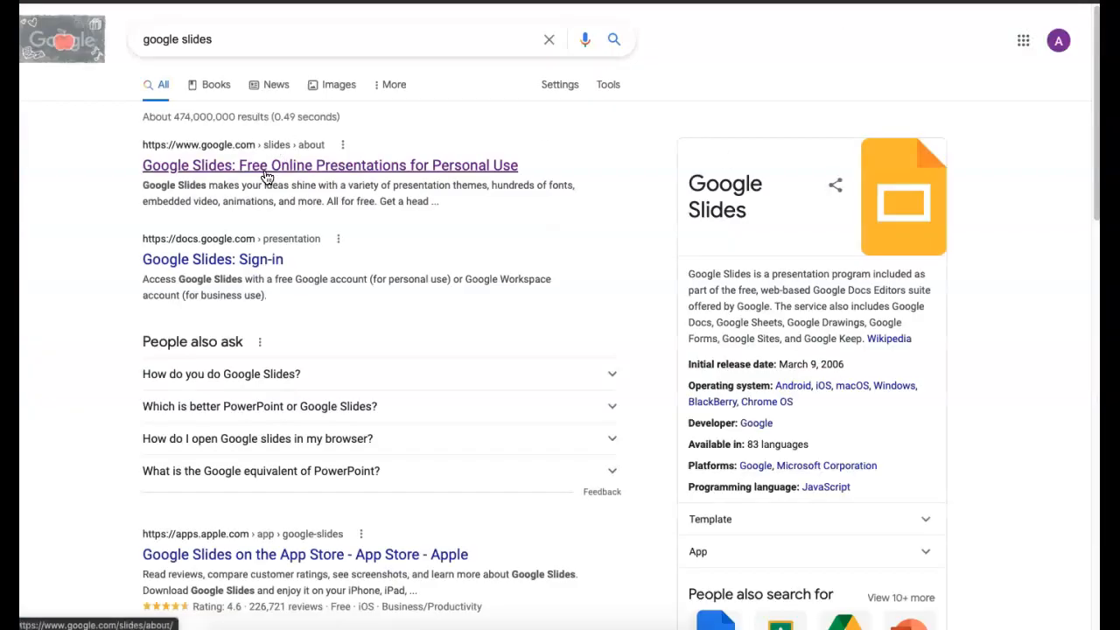
{"action": "left_click", "coordinate": [267, 172]}
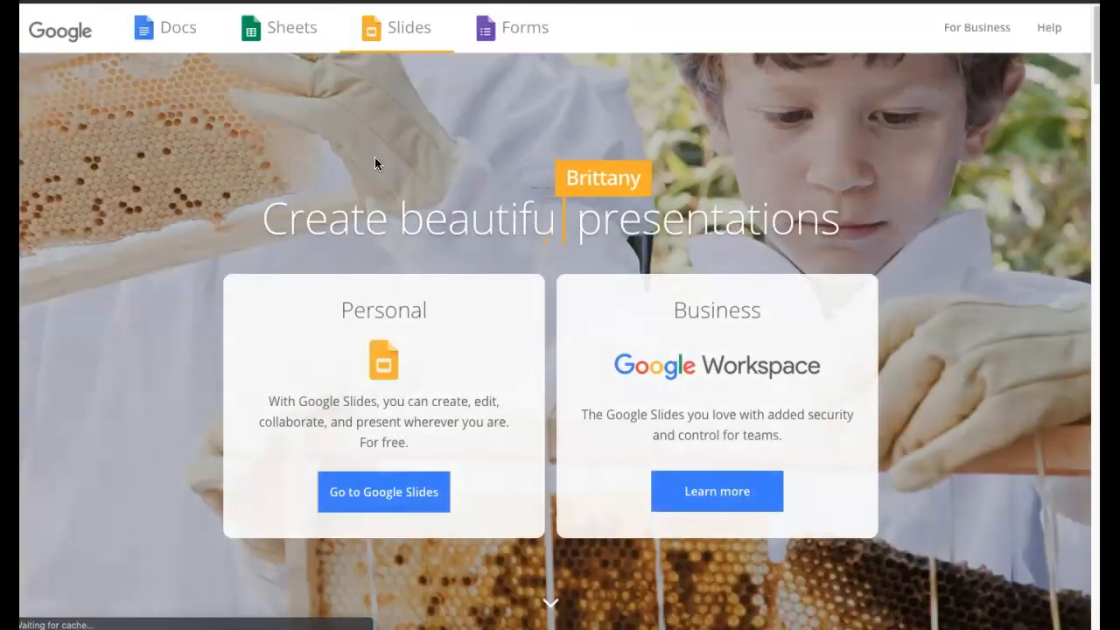
{"action": "left_click", "coordinate": [438, 494]}
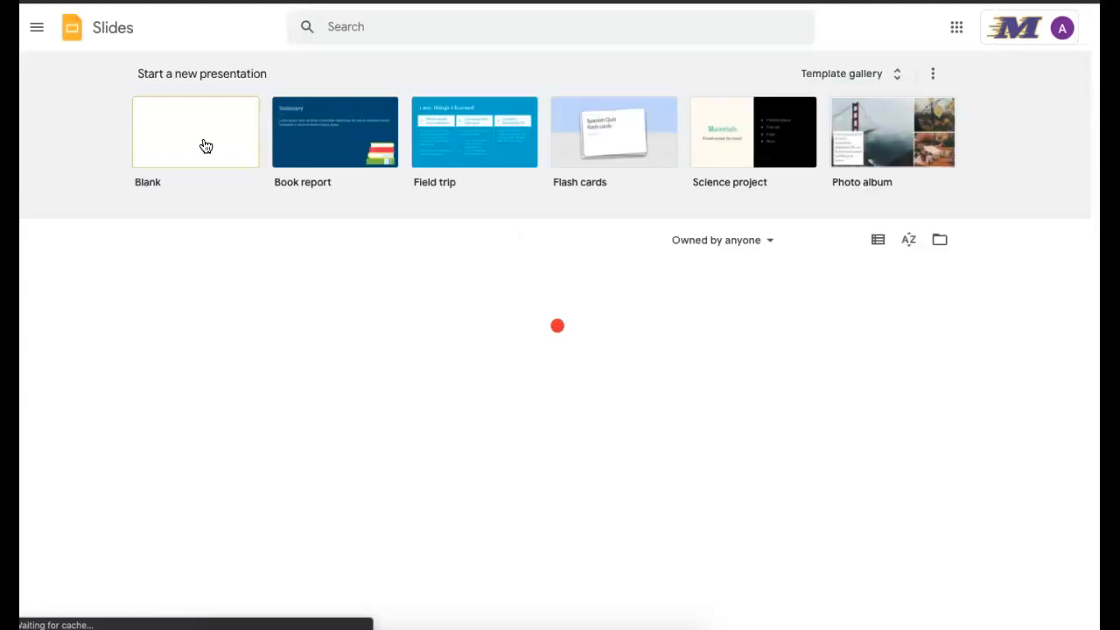
{"action": "left_click", "coordinate": [205, 146]}
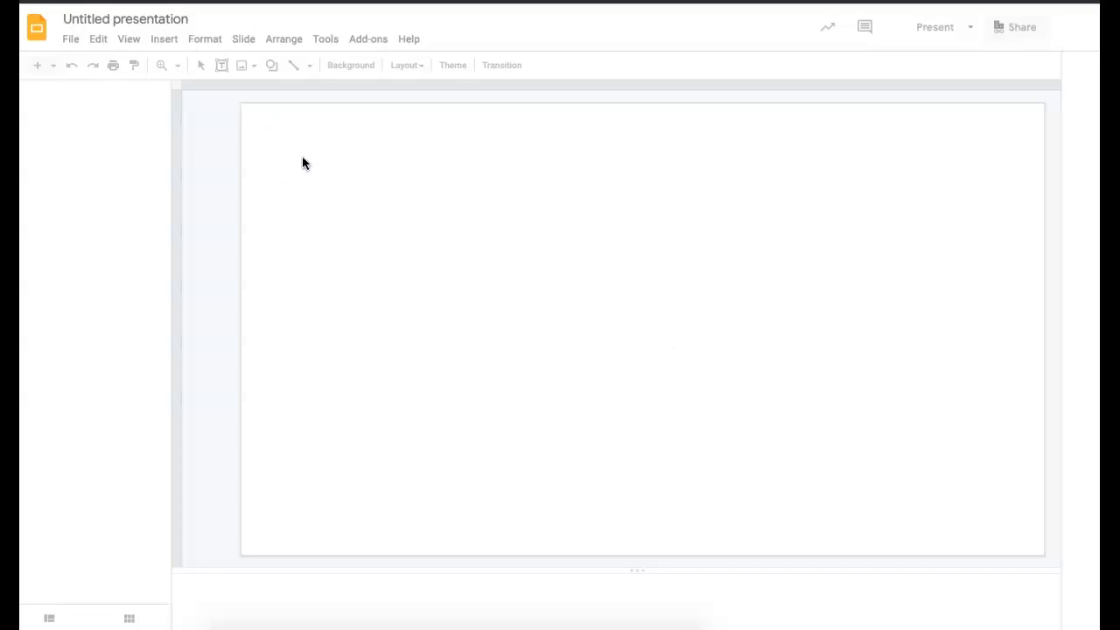
Paste the copied chart unlinked onto the title slide and shrink it toward its lower-right corner.
{"action": "left_click", "coordinate": [93, 41]}
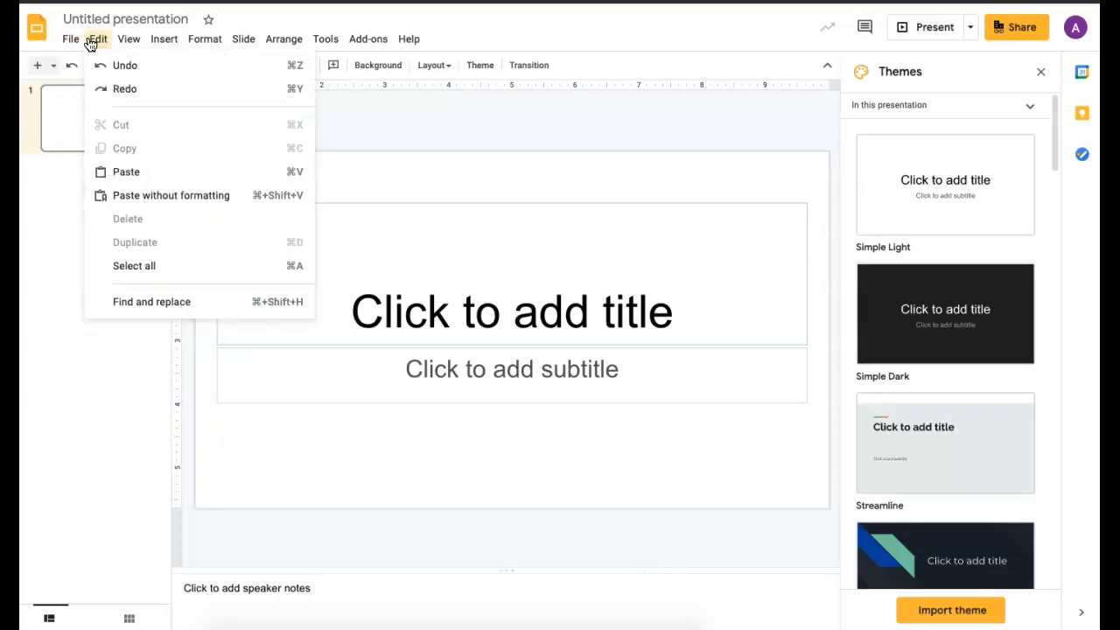
{"action": "left_click", "coordinate": [112, 175]}
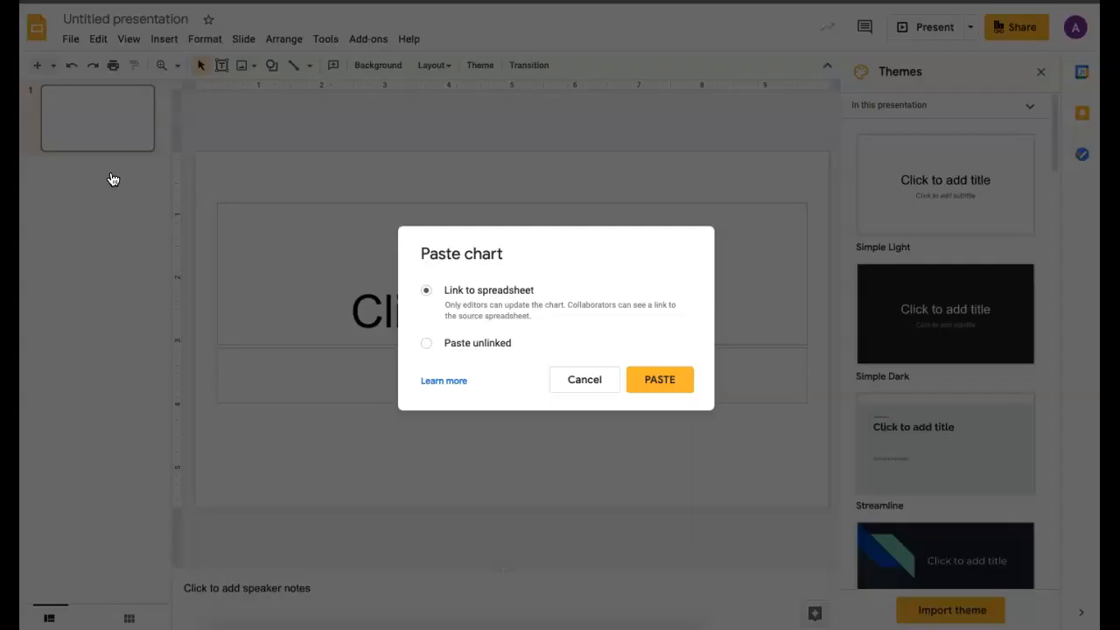
{"action": "left_click", "coordinate": [427, 344]}
{"action": "left_click", "coordinate": [657, 385]}
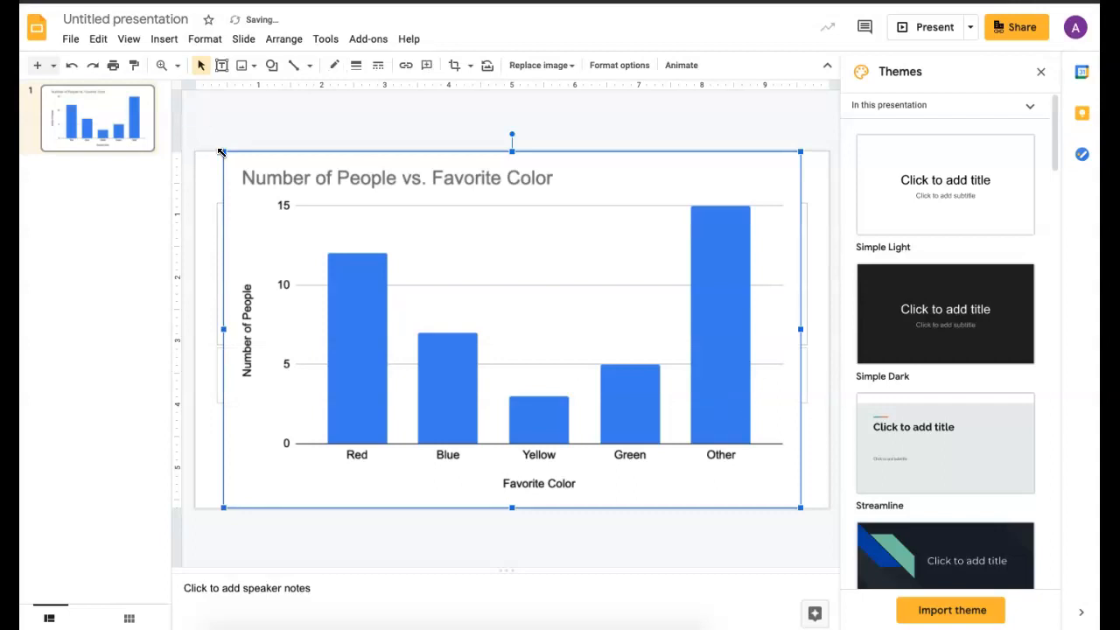
{"action": "left_click_drag", "start_coordinate": [223, 151], "coordinate": [440, 399]}
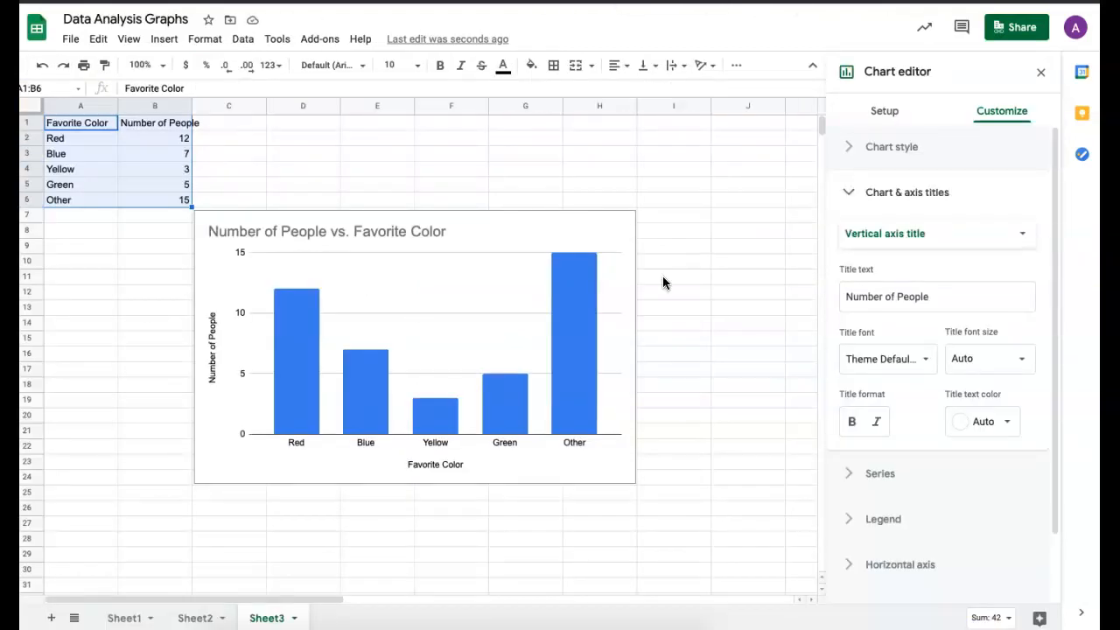
Return to the Data Analysis Graphs spreadsheet and change the column chart's type to pie chart.
{"action": "left_click", "coordinate": [884, 114]}
{"action": "left_click", "coordinate": [979, 179]}
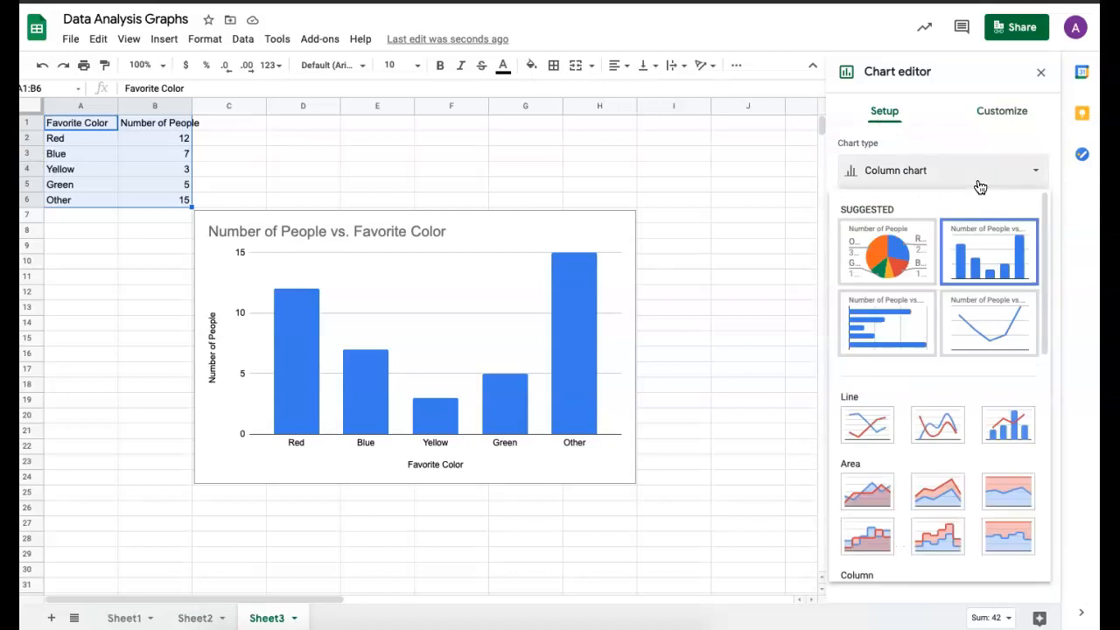
{"action": "left_click", "coordinate": [887, 263]}
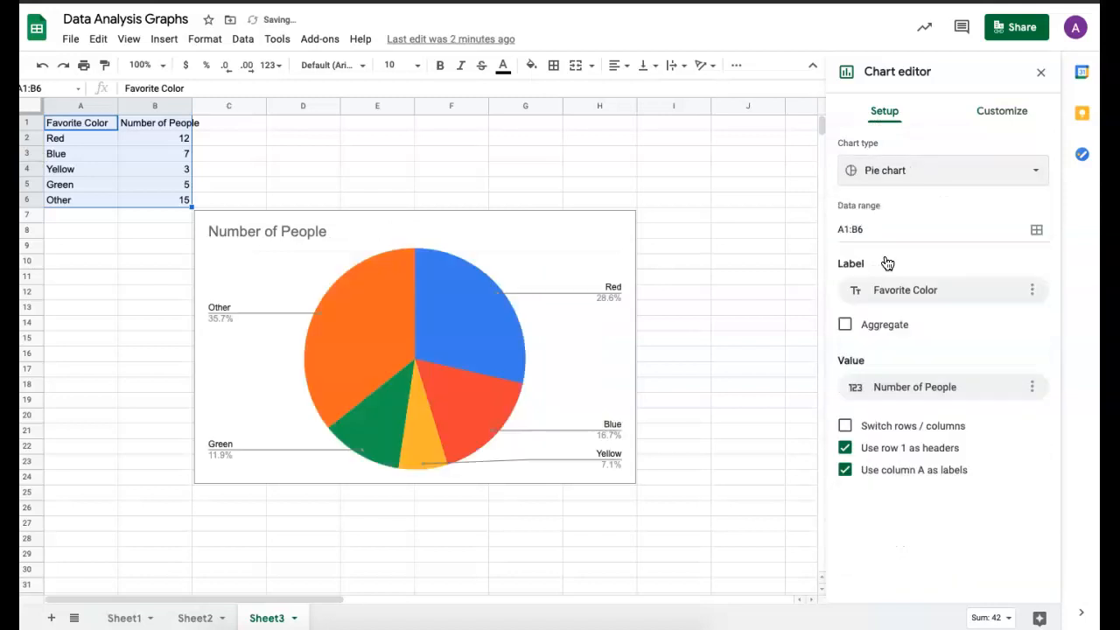
Copy the pie chart from the spreadsheet.
{"action": "left_click", "coordinate": [515, 234]}
{"action": "left_click", "coordinate": [624, 222]}
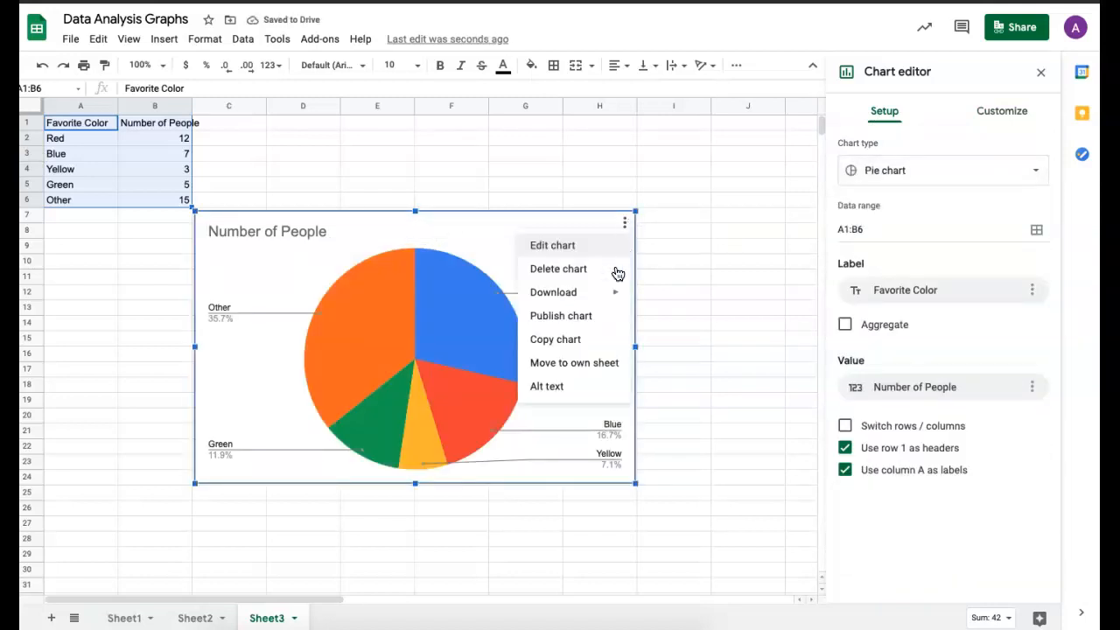
{"action": "left_click", "coordinate": [554, 340]}
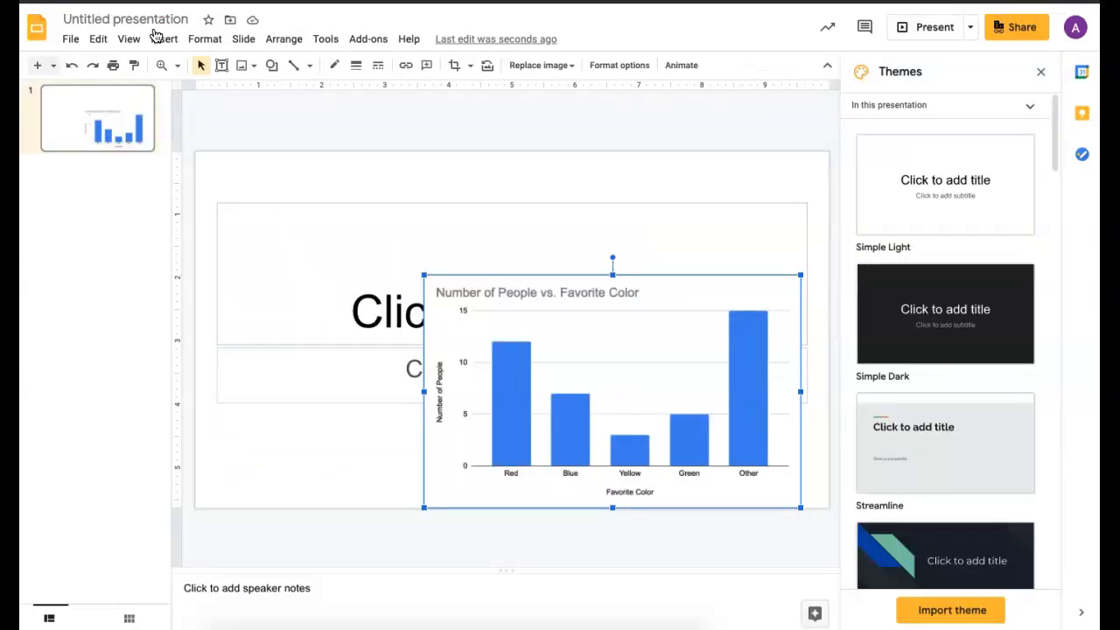
Switch to the Google Slides presentation, paste the copied pie chart unlinked onto the title slide and shrink it toward its upper-left corner.
{"action": "left_click", "coordinate": [300, 229]}
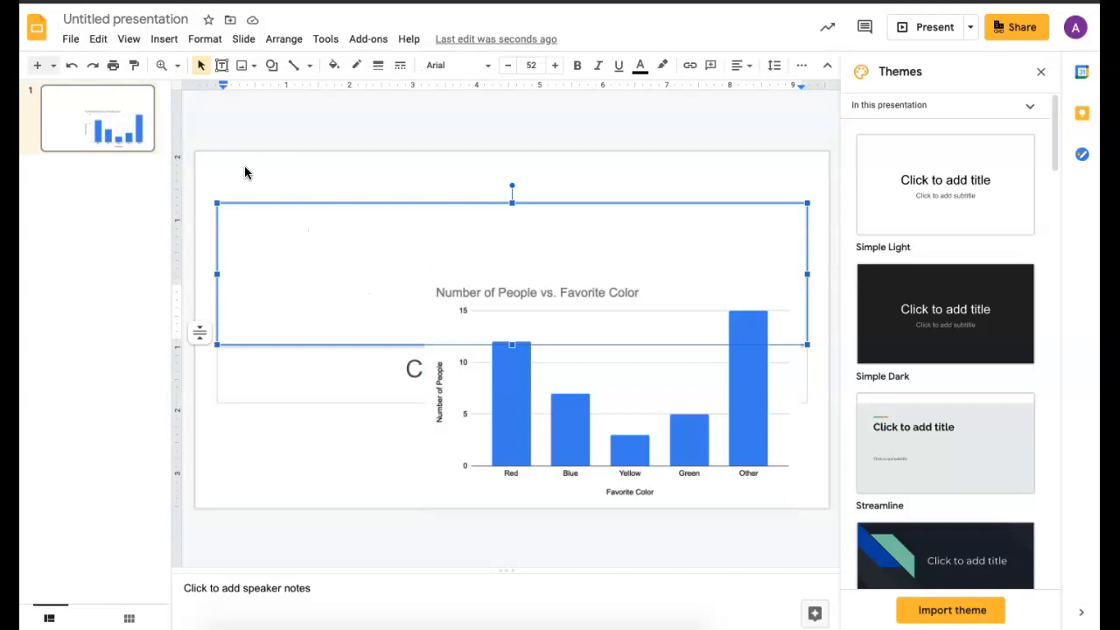
{"action": "left_click", "coordinate": [151, 88]}
{"action": "left_click", "coordinate": [98, 40]}
{"action": "left_click", "coordinate": [118, 172]}
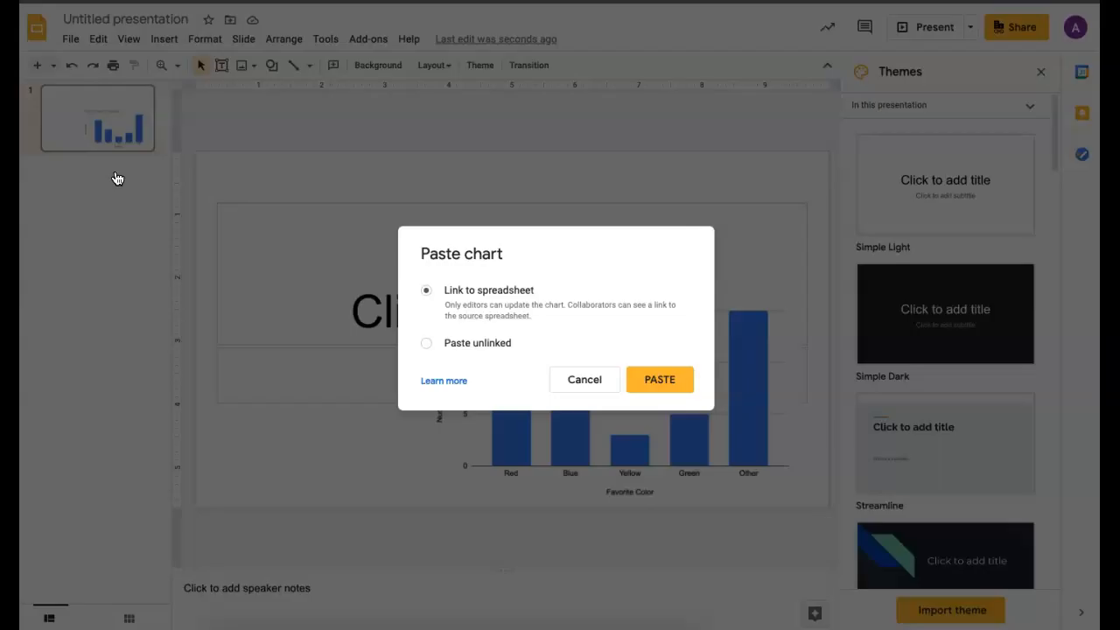
{"action": "left_click", "coordinate": [466, 343]}
{"action": "left_click", "coordinate": [658, 380]}
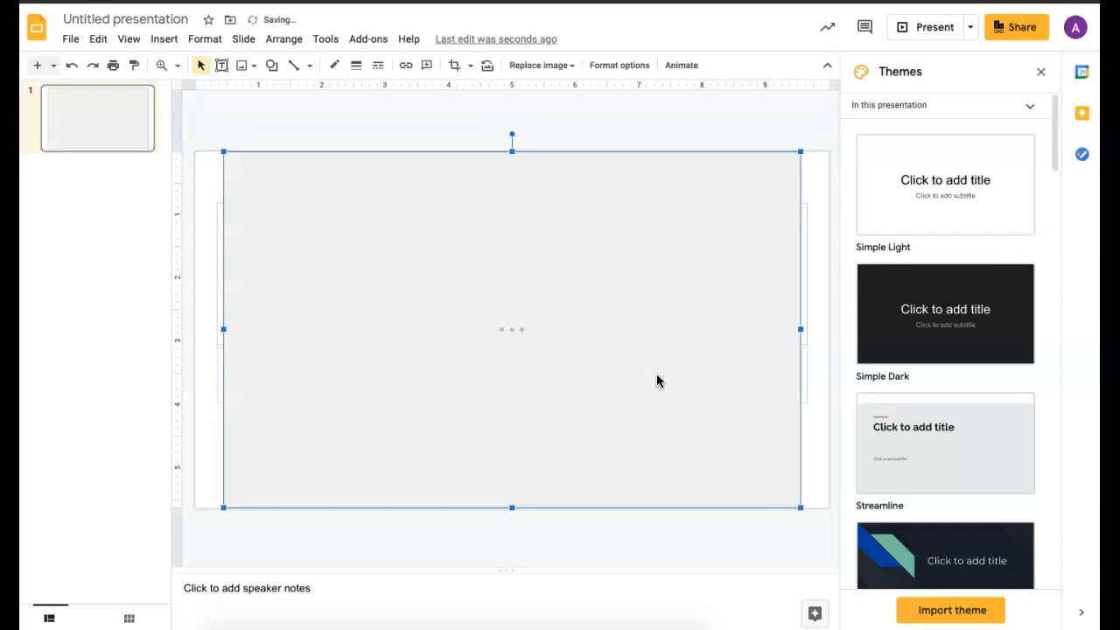
{"action": "left_click_drag", "start_coordinate": [799, 509], "coordinate": [519, 383]}
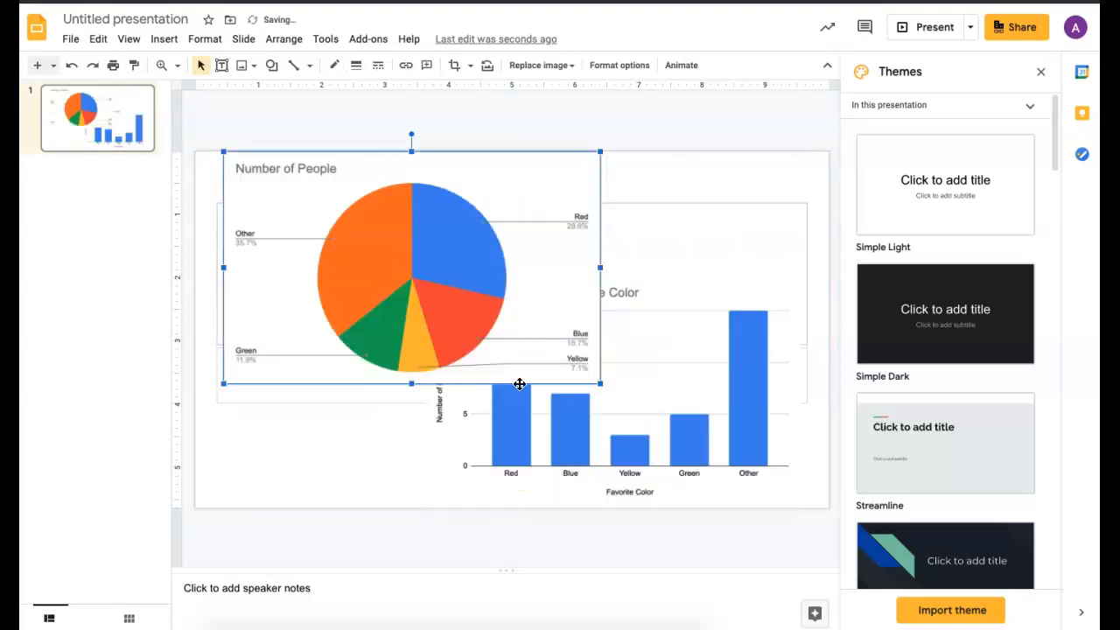
{"action": "left_click", "coordinate": [764, 260]}
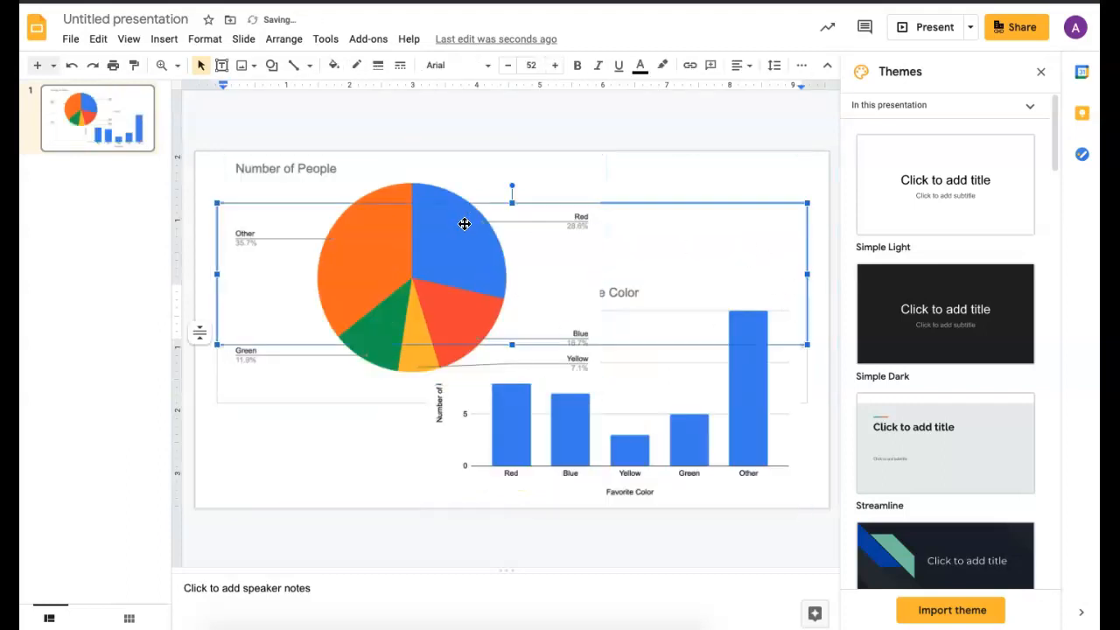
{"action": "left_click", "coordinate": [762, 187]}
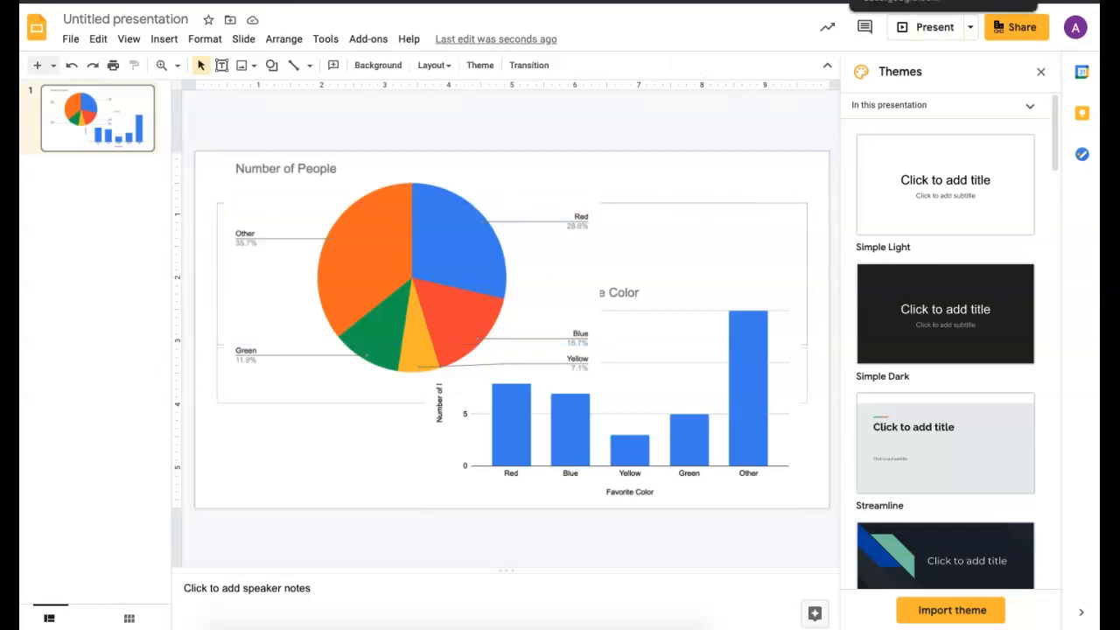
Return to the Data Analysis Graphs spreadsheet and change the pie chart's type to scatter chart.
{"action": "left_click", "coordinate": [919, 2]}
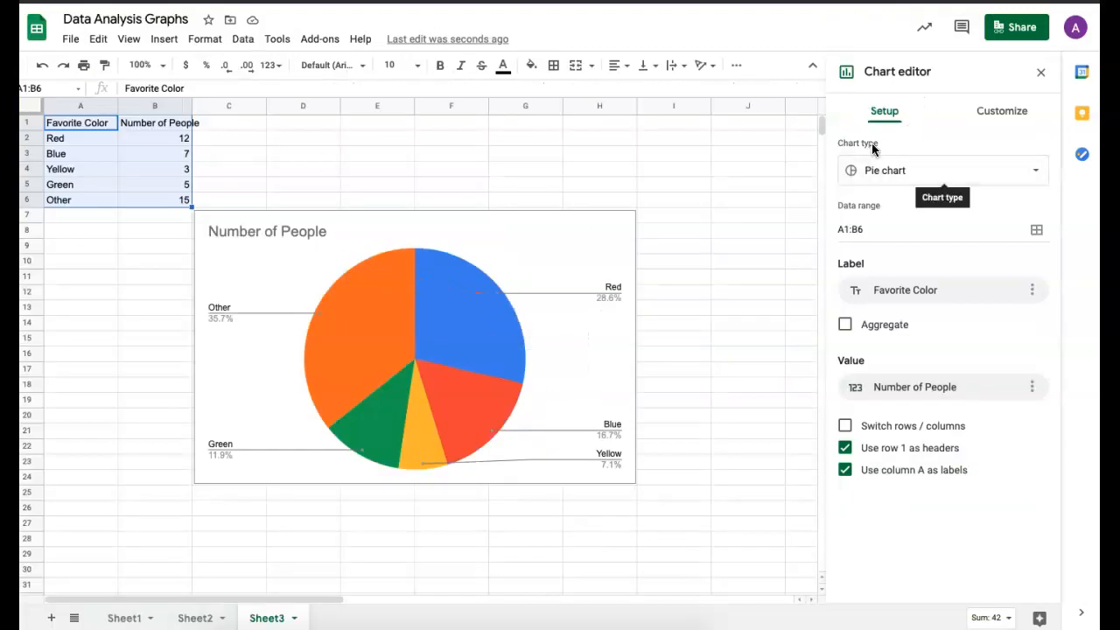
{"action": "left_click", "coordinate": [944, 180]}
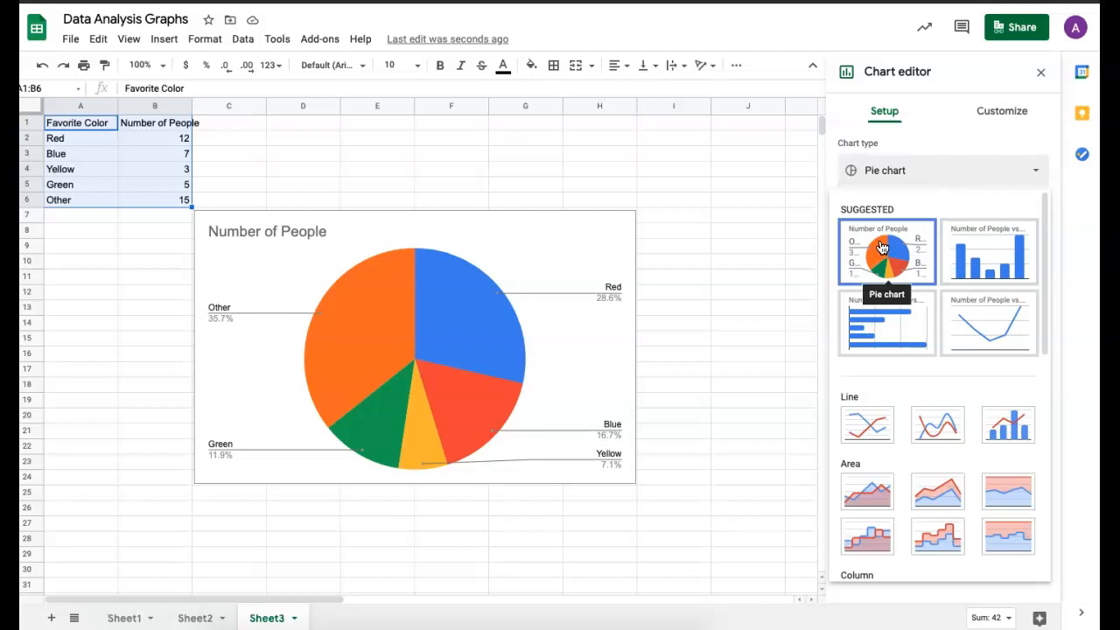
{"action": "scroll", "coordinate": [971, 463], "scroll_direction": "down", "scroll_amount": 2}
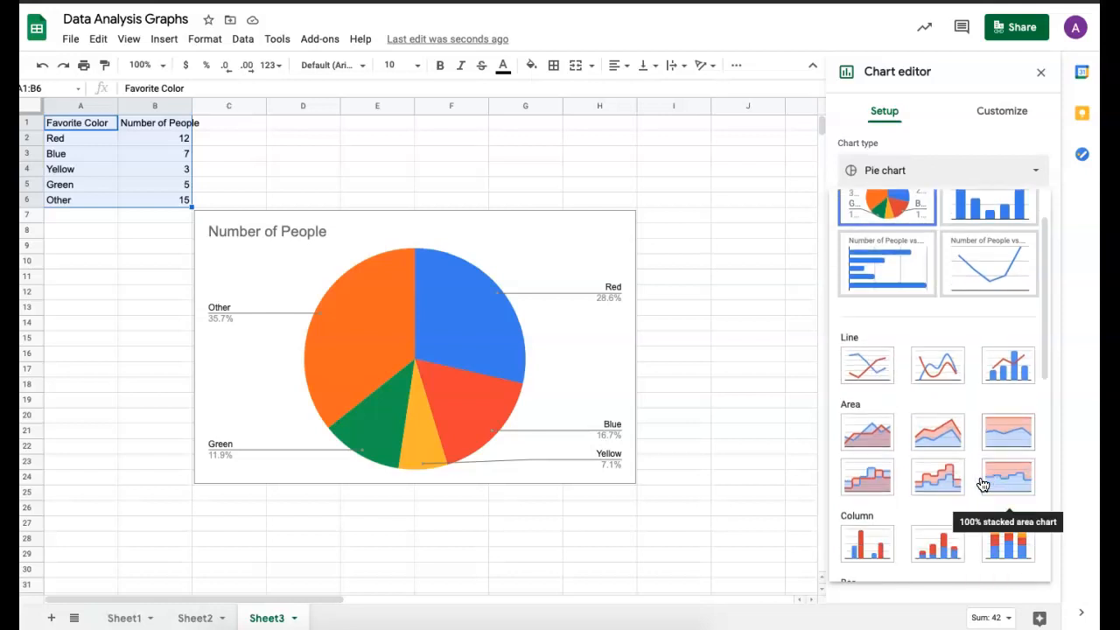
{"action": "scroll", "coordinate": [979, 536], "scroll_direction": "down", "scroll_amount": 6}
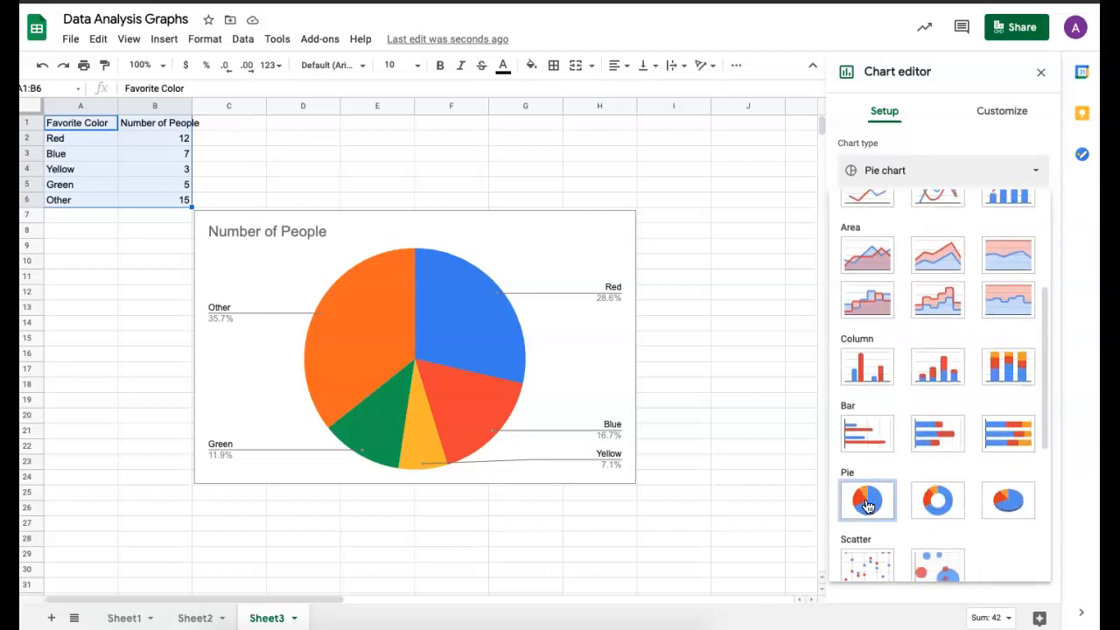
{"action": "scroll", "coordinate": [993, 516], "scroll_direction": "down", "scroll_amount": 1}
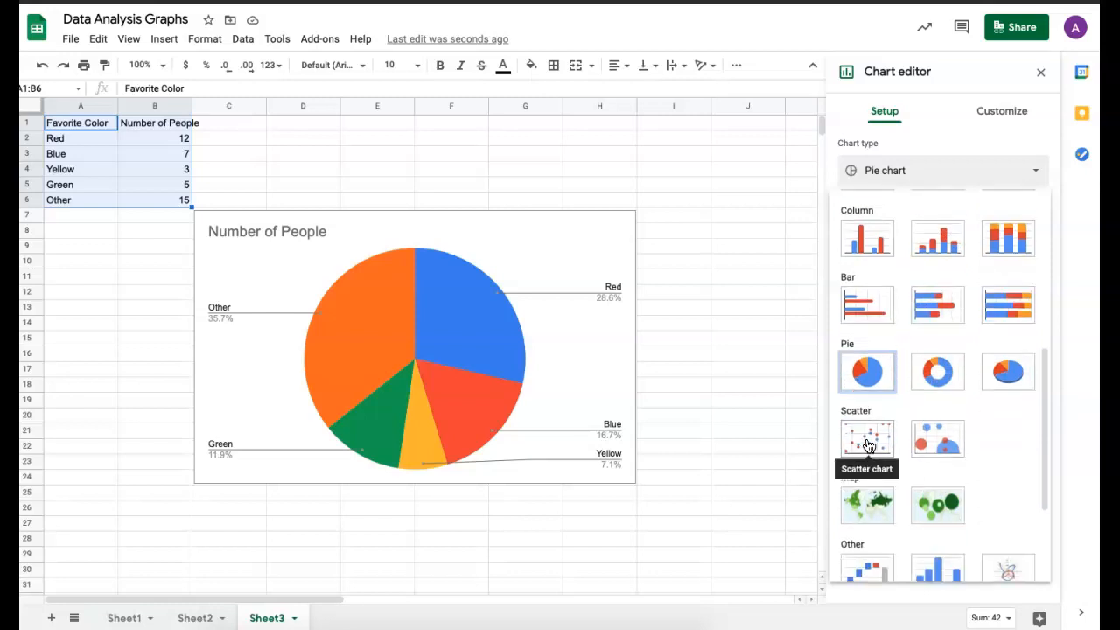
{"action": "scroll", "coordinate": [1010, 473], "scroll_direction": "down", "scroll_amount": 3}
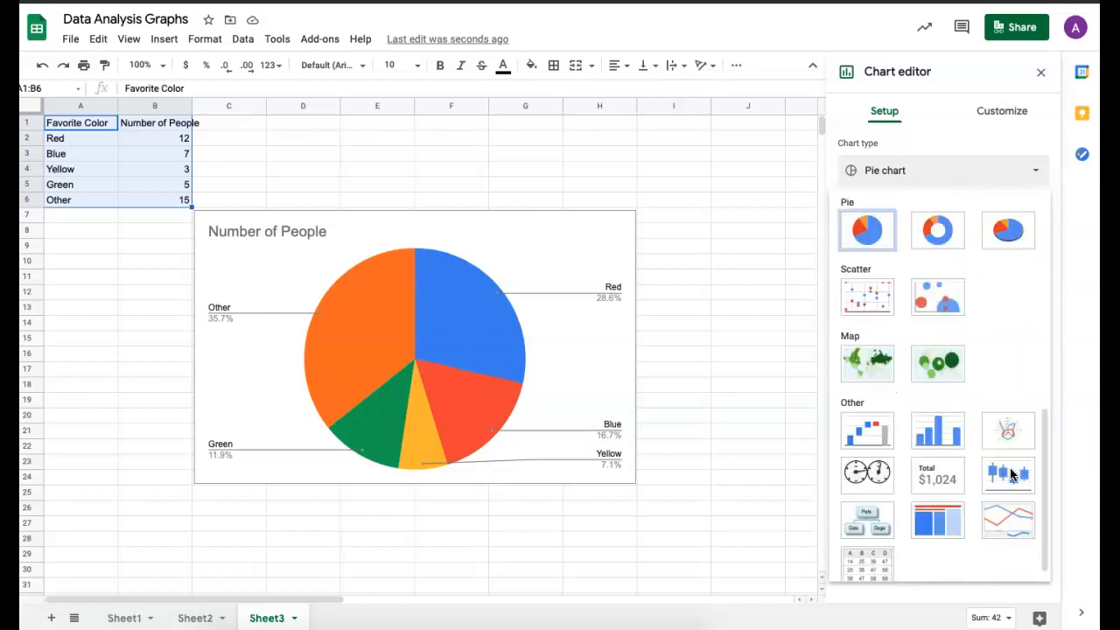
{"action": "scroll", "coordinate": [1011, 474], "scroll_direction": "down", "scroll_amount": 1}
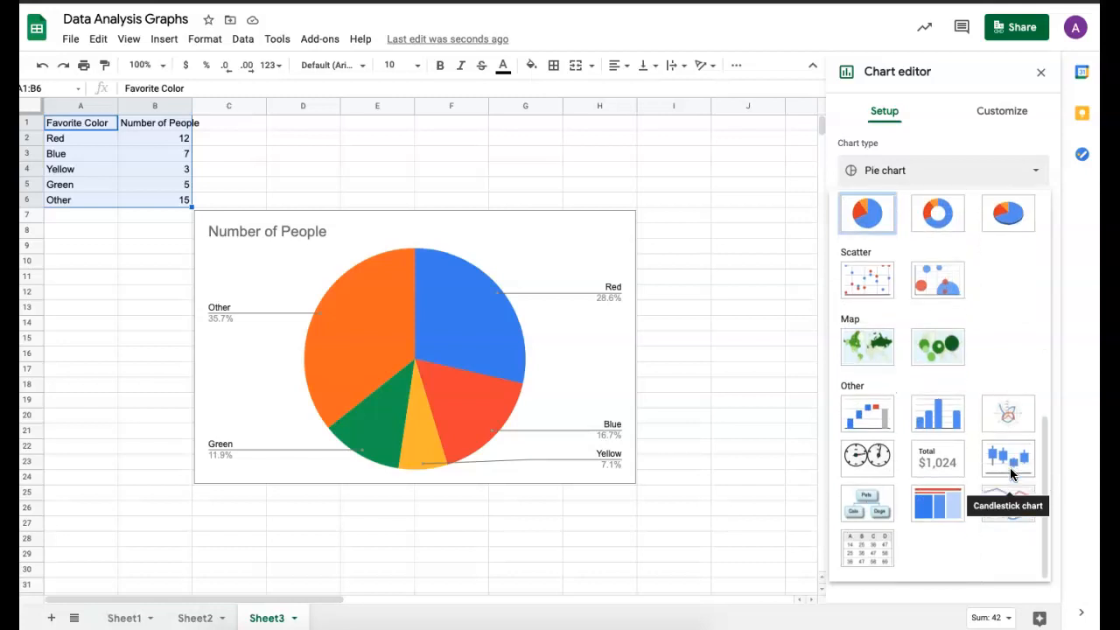
{"action": "scroll", "coordinate": [1011, 474], "scroll_direction": "up", "scroll_amount": 1}
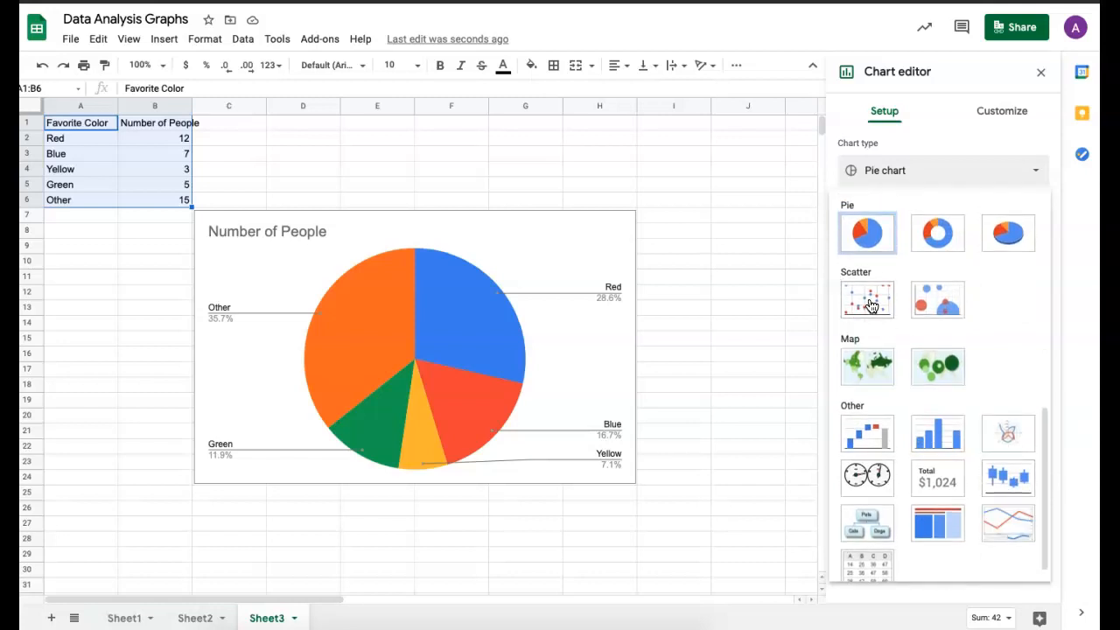
{"action": "left_click", "coordinate": [867, 300]}
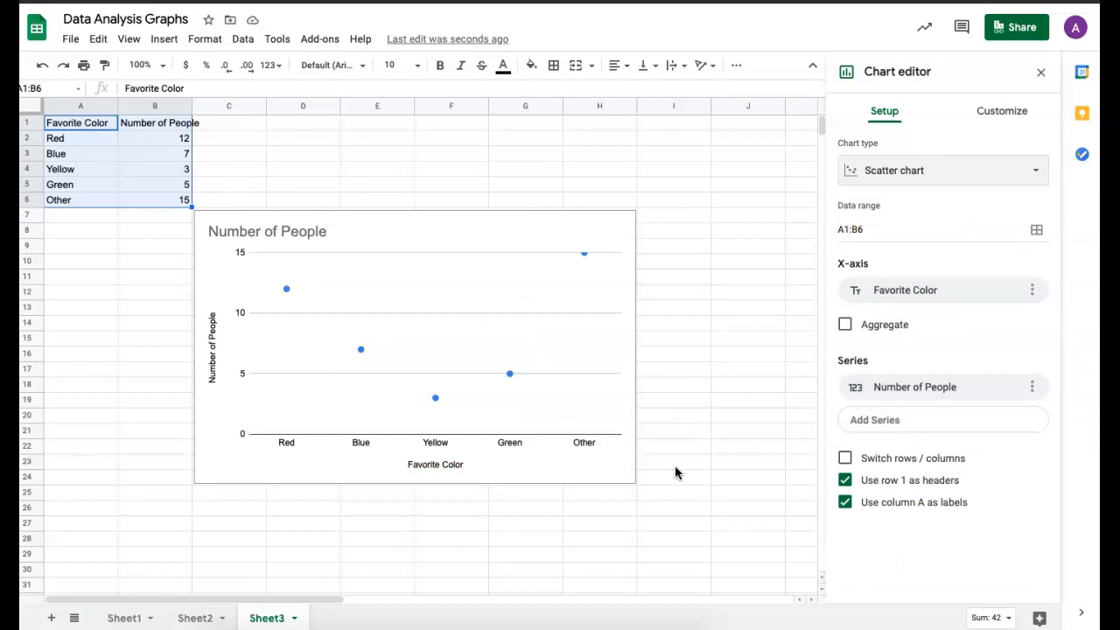
Change the scatter chart's type to line chart.
{"action": "left_click", "coordinate": [965, 172]}
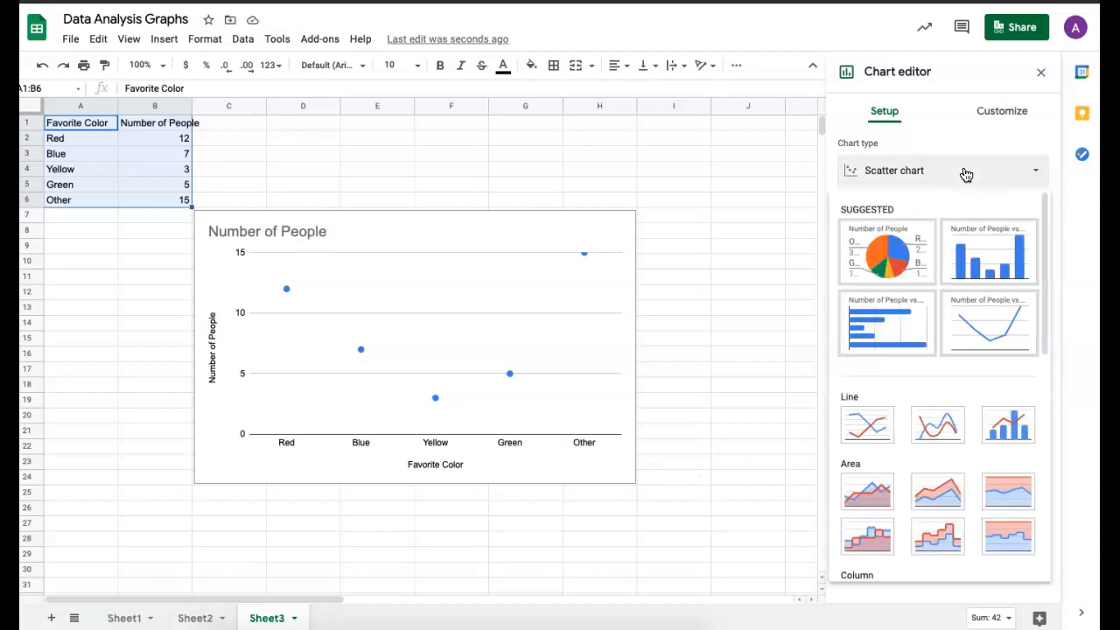
{"action": "left_click", "coordinate": [869, 424]}
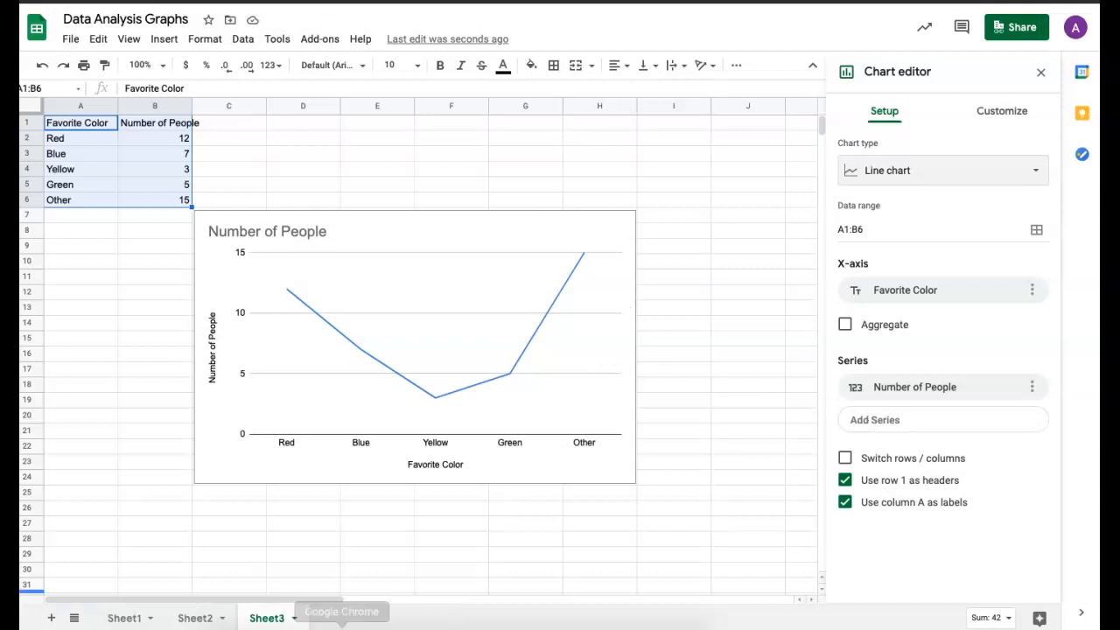
Add a new sheet and enter the headers Date and Temp in cells A1 and B1.
{"action": "left_click", "coordinate": [52, 620]}
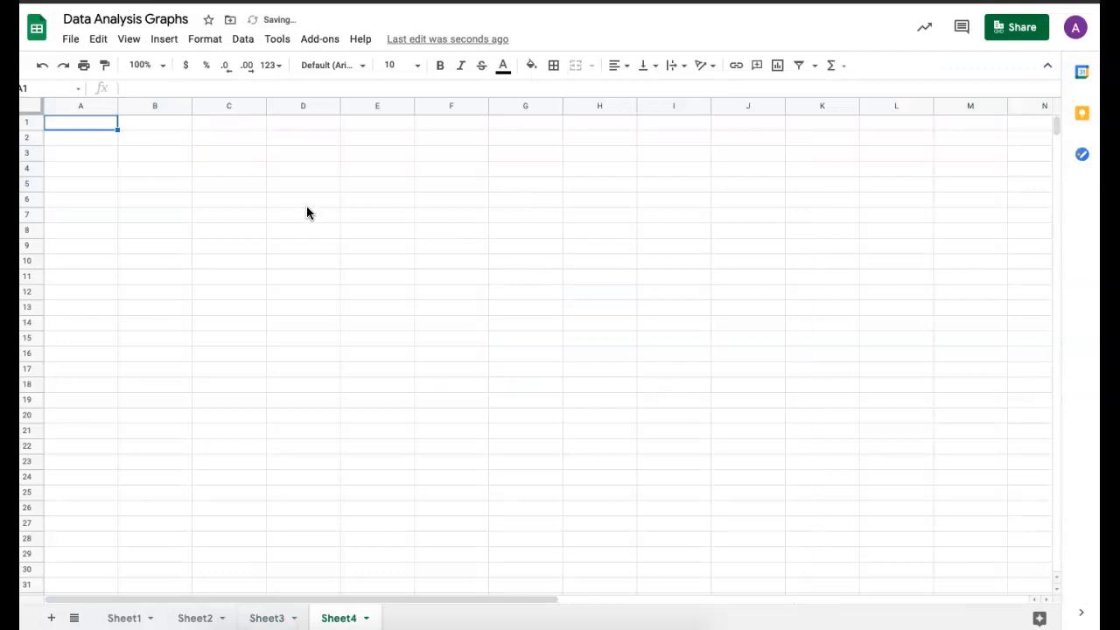
{"action": "type", "text": "Date"}
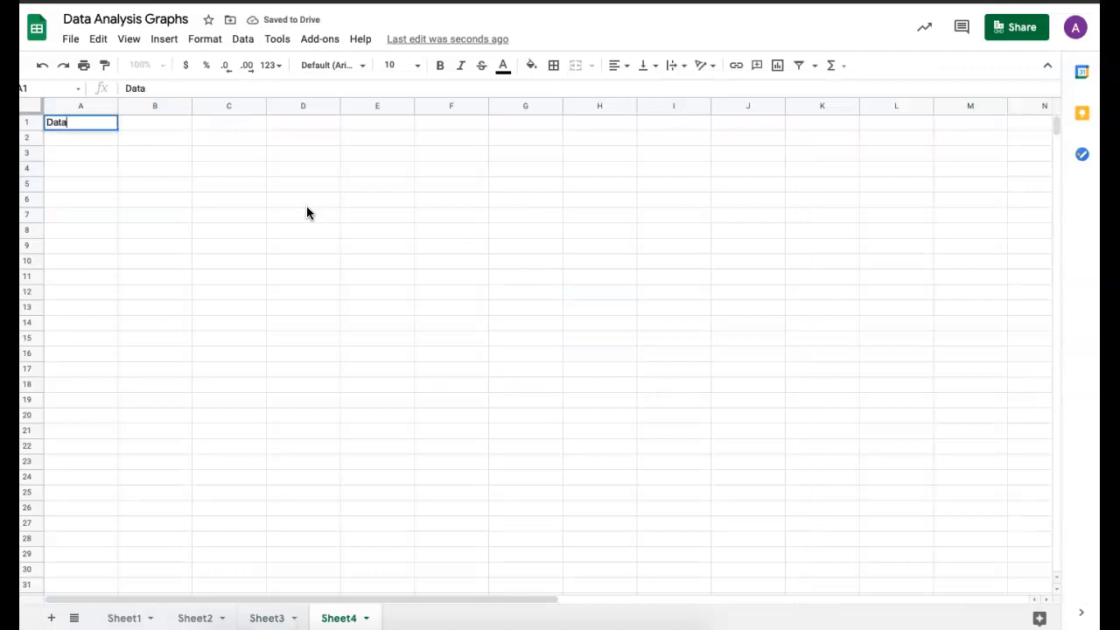
{"action": "key", "text": "Tab"}
{"action": "type", "text": "Temp"}
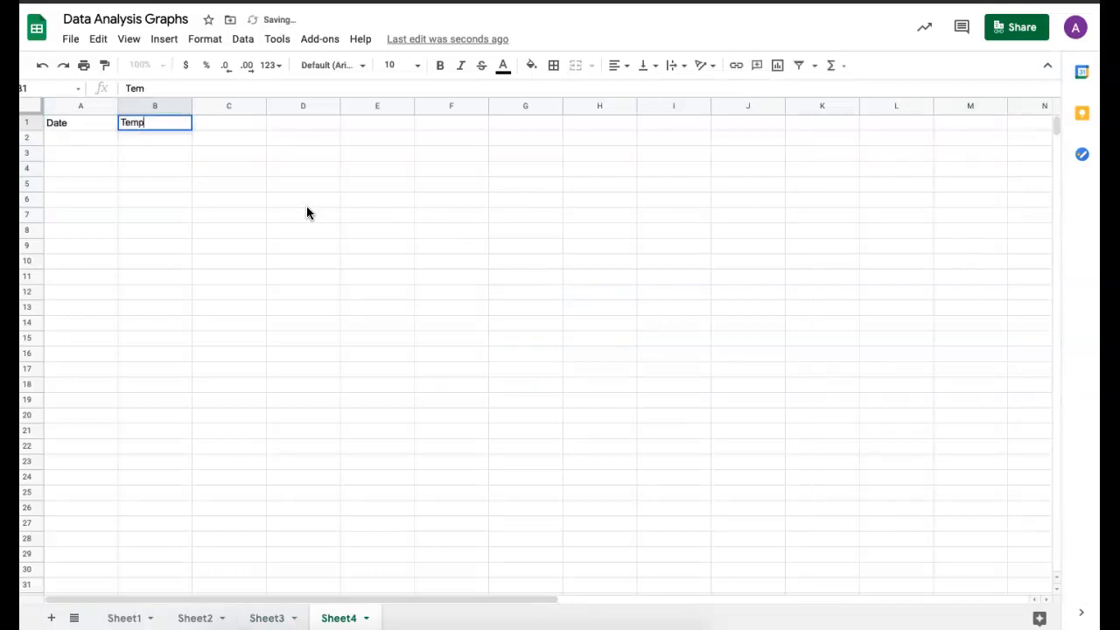
Fill rows 2 to 4 with the dates 5/3, 5/4 and 5/5 and the temperatures 52, 51 and 55.
{"action": "left_click", "coordinate": [84, 144]}
{"action": "type", "text": "5/3"}
{"action": "key", "text": "Tab"}
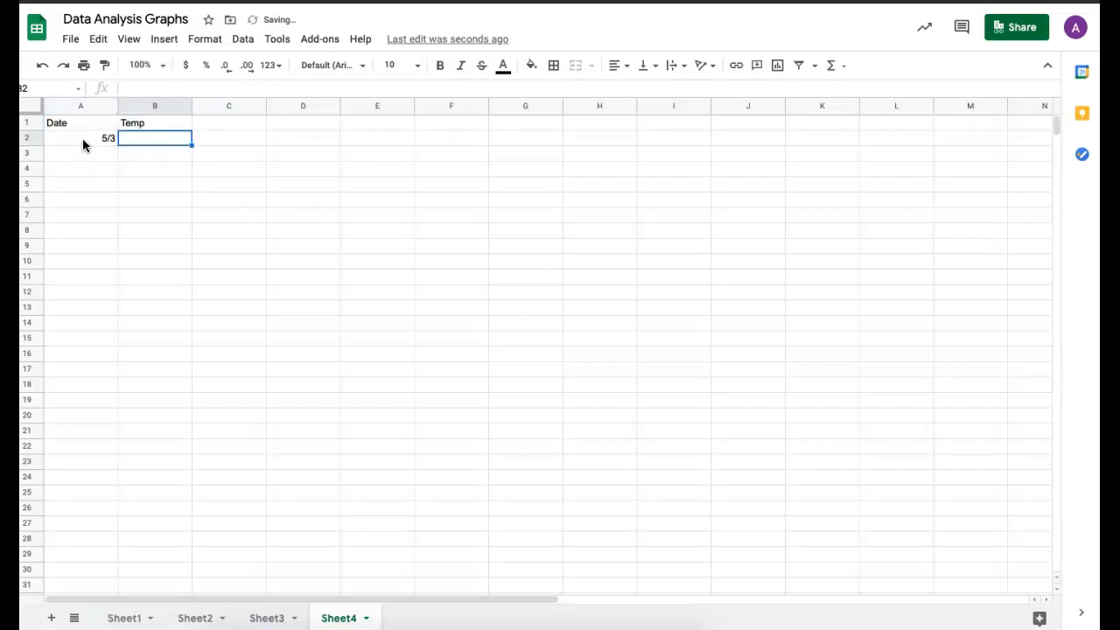
{"action": "type", "text": "52"}
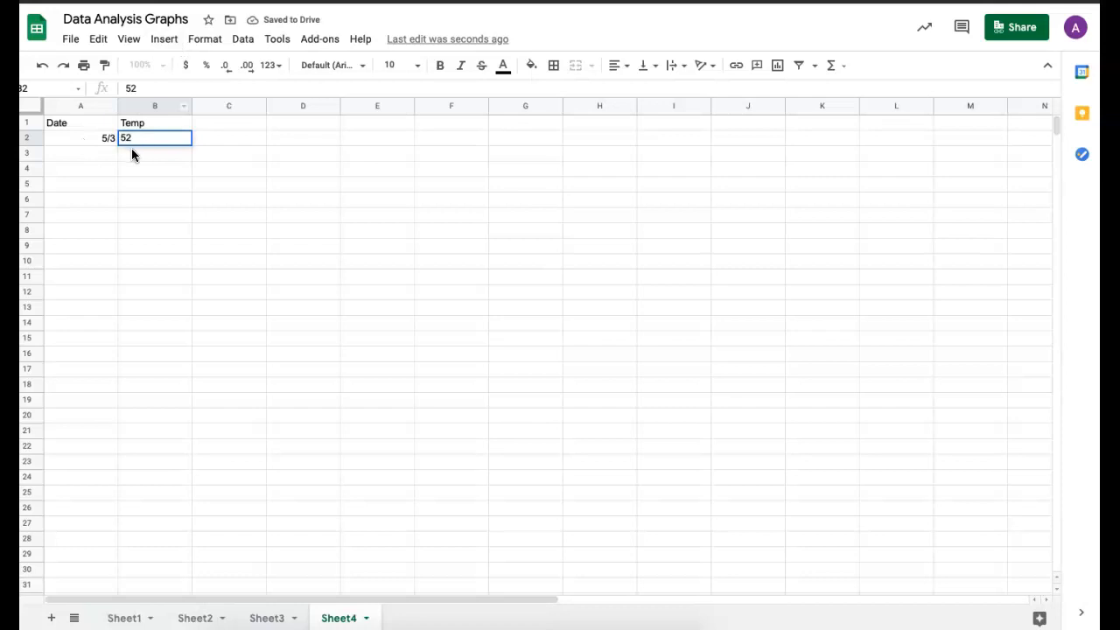
{"action": "left_click", "coordinate": [111, 155]}
{"action": "type", "text": "5/"}
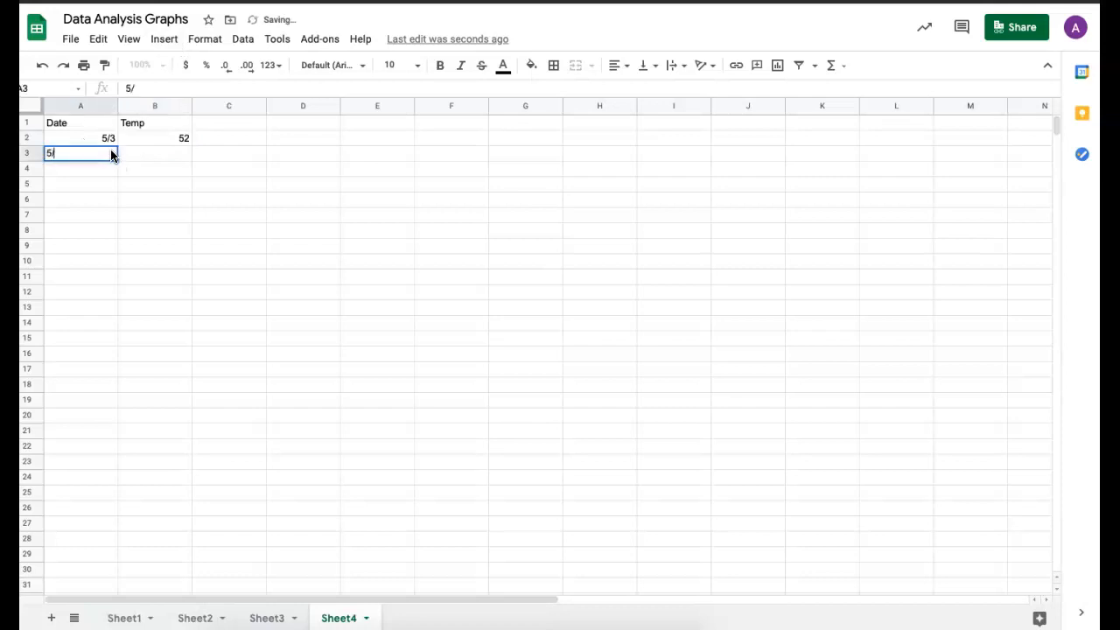
{"action": "key", "text": "Tab"}
{"action": "type", "text": "51"}
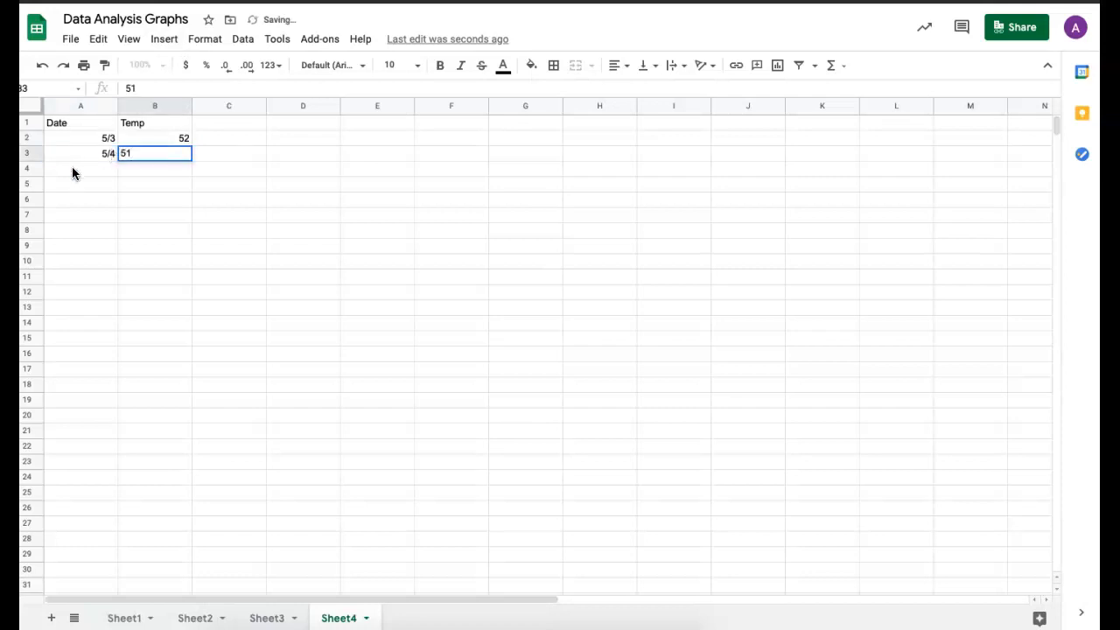
{"action": "left_click", "coordinate": [93, 171]}
{"action": "type", "text": "5/"}
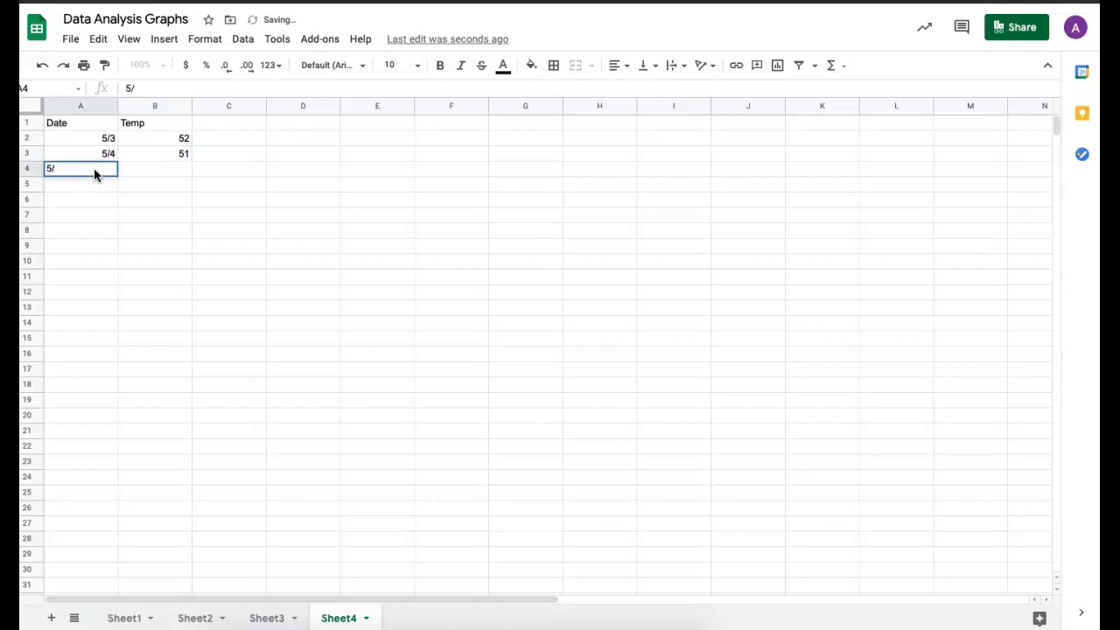
{"action": "type", "text": "5"}
{"action": "key", "text": "Tab"}
{"action": "type", "text": "55"}
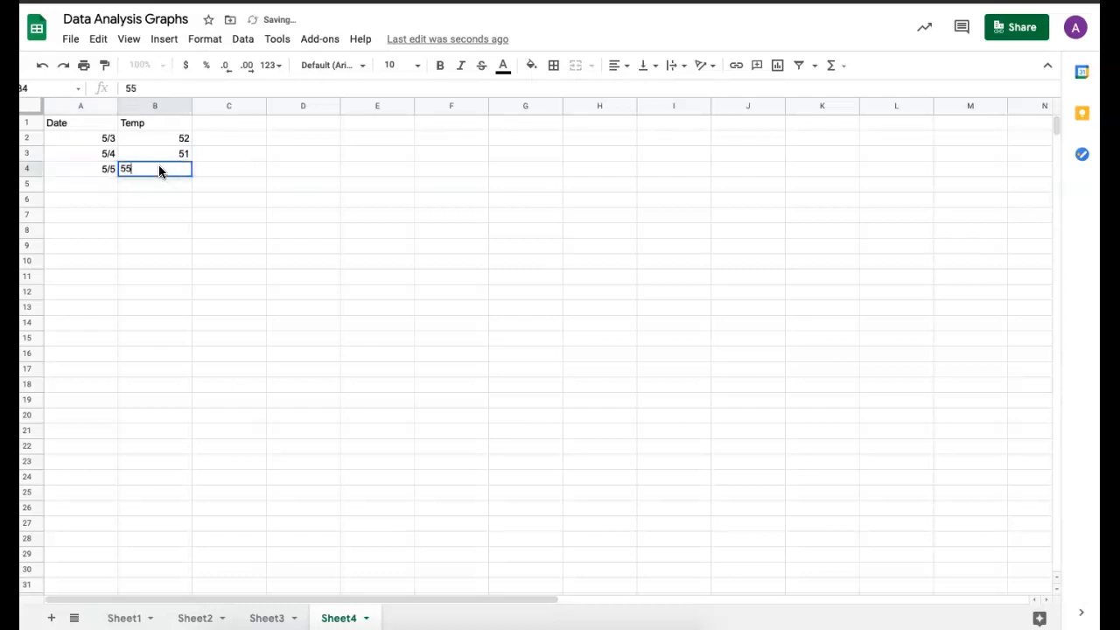
Fill rows 5 and 6 with the dates 5/6 and 5/7 and the temperatures 63 and 49.
{"action": "left_click", "coordinate": [112, 186]}
{"action": "type", "text": "5/6"}
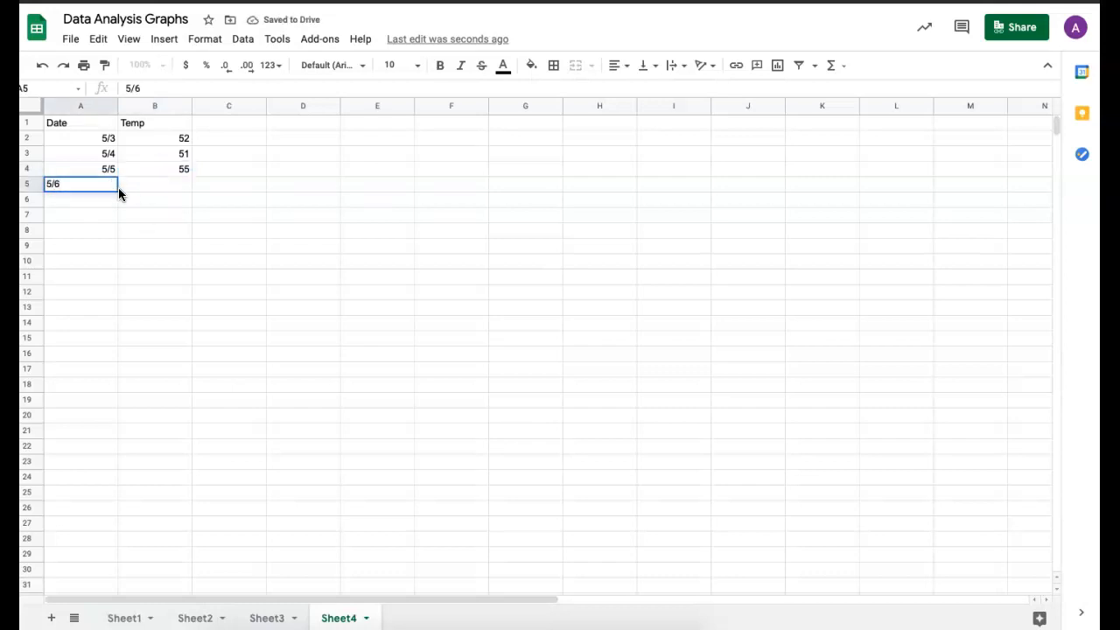
{"action": "left_click", "coordinate": [169, 184]}
{"action": "type", "text": "63"}
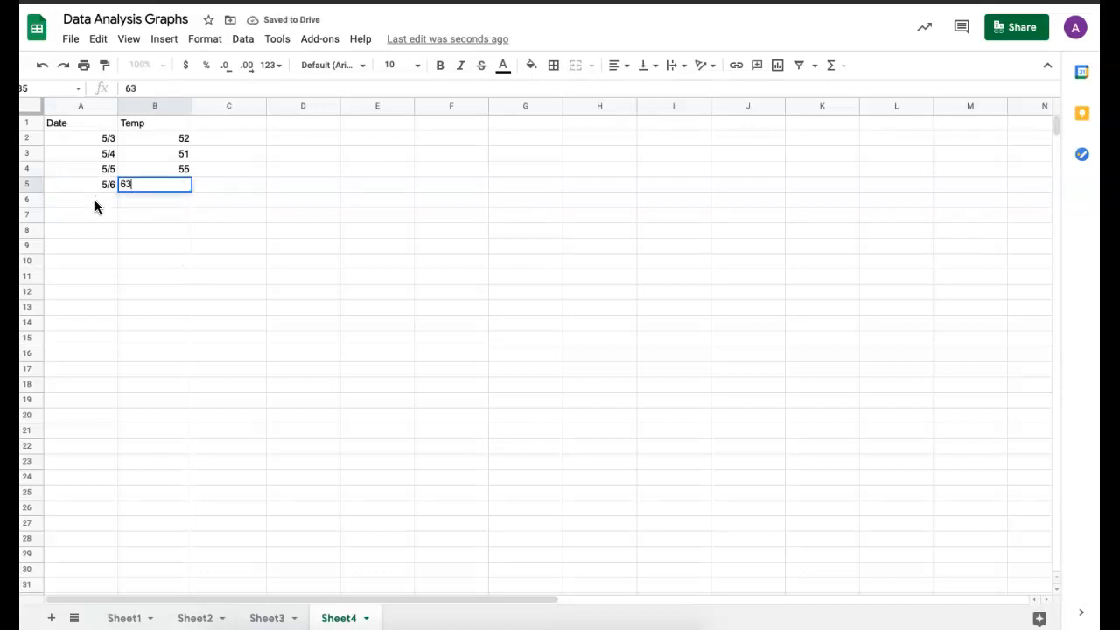
{"action": "left_click", "coordinate": [96, 202]}
{"action": "type", "text": "5/7"}
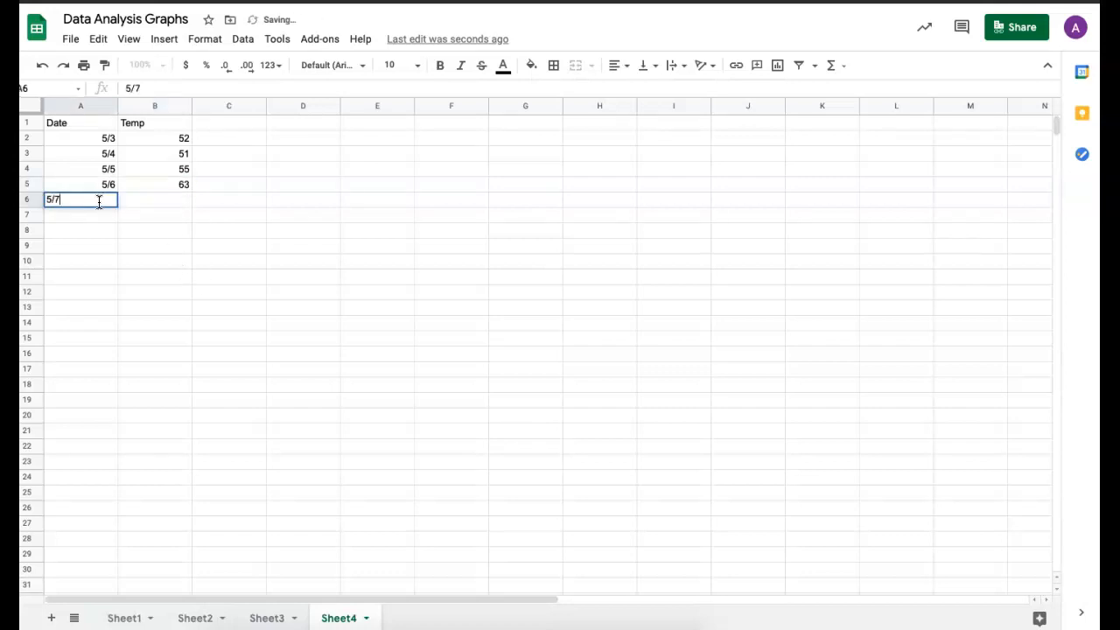
{"action": "left_click", "coordinate": [133, 203]}
{"action": "type", "text": "49"}
{"action": "left_click", "coordinate": [225, 217]}
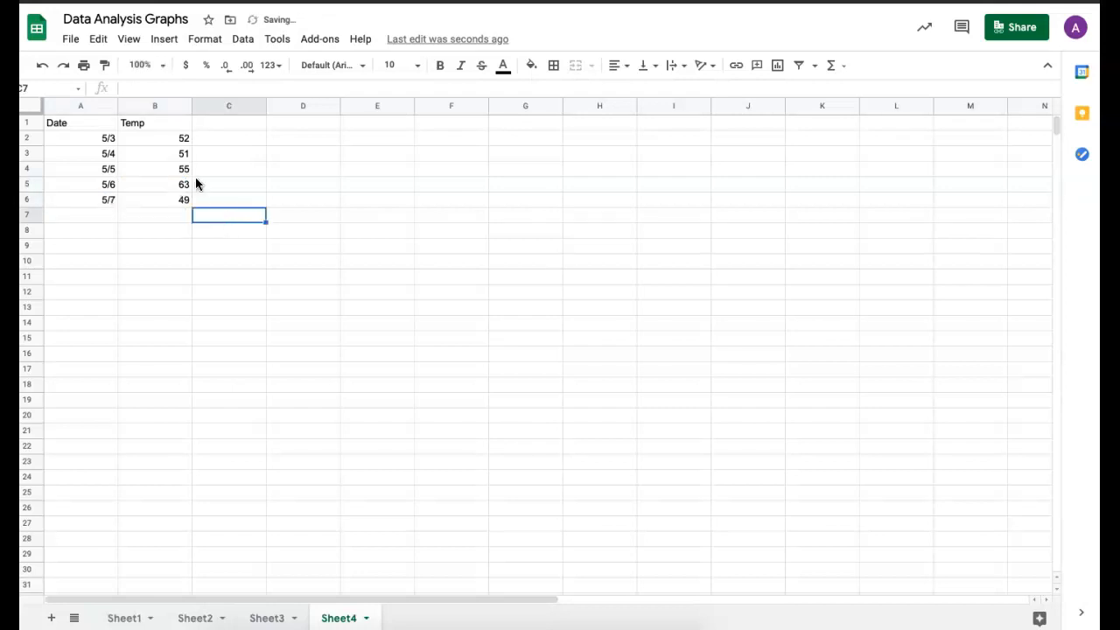
Insert a chart from the Date and Temp data in A1:B6.
{"action": "left_click_drag", "start_coordinate": [88, 122], "coordinate": [177, 204]}
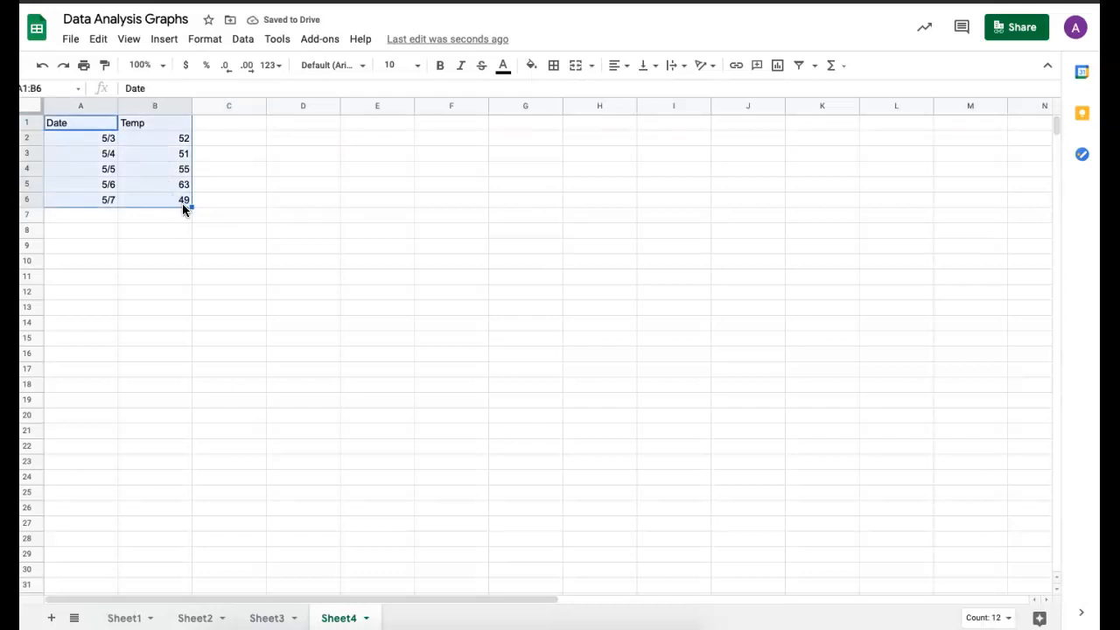
{"action": "left_click", "coordinate": [164, 40]}
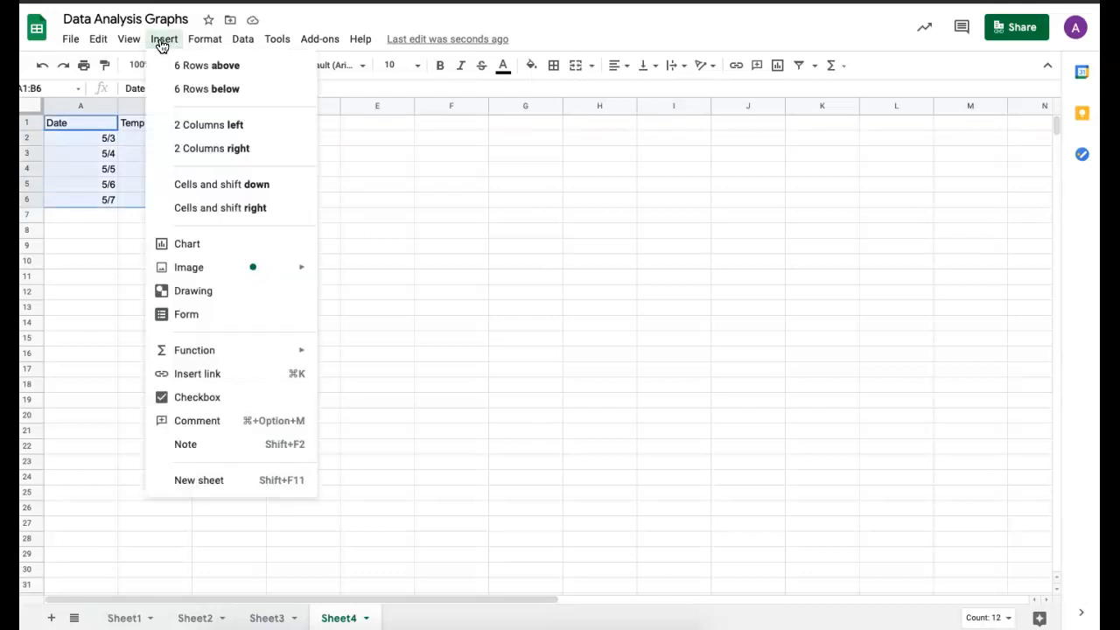
{"action": "left_click", "coordinate": [188, 247]}
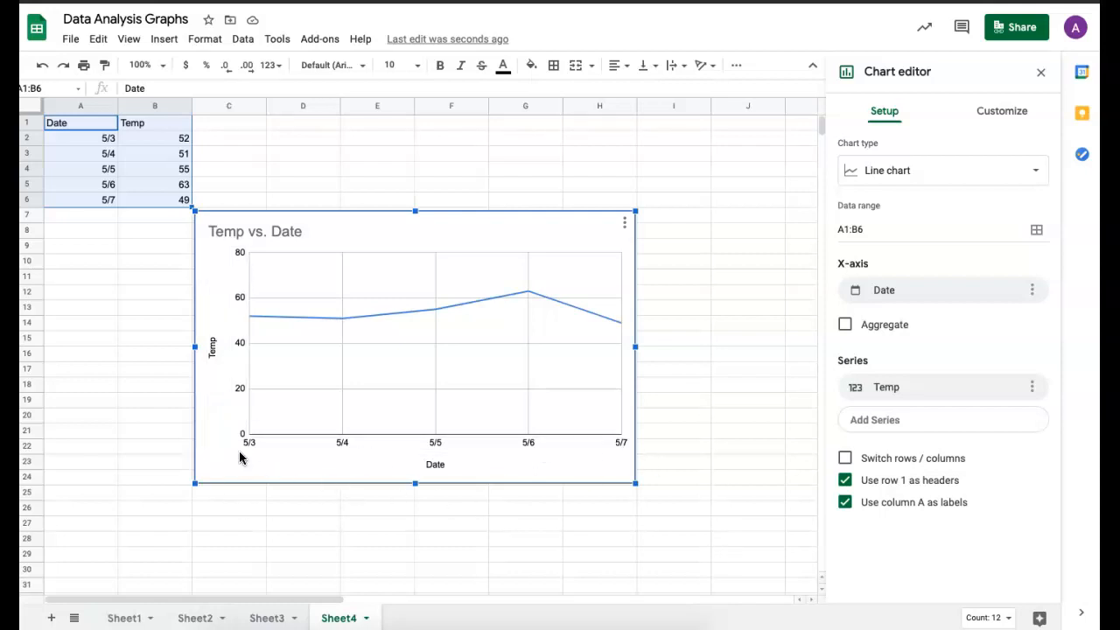
Copy the Temp vs. Date line chart on Sheet4.
{"action": "left_click", "coordinate": [262, 233]}
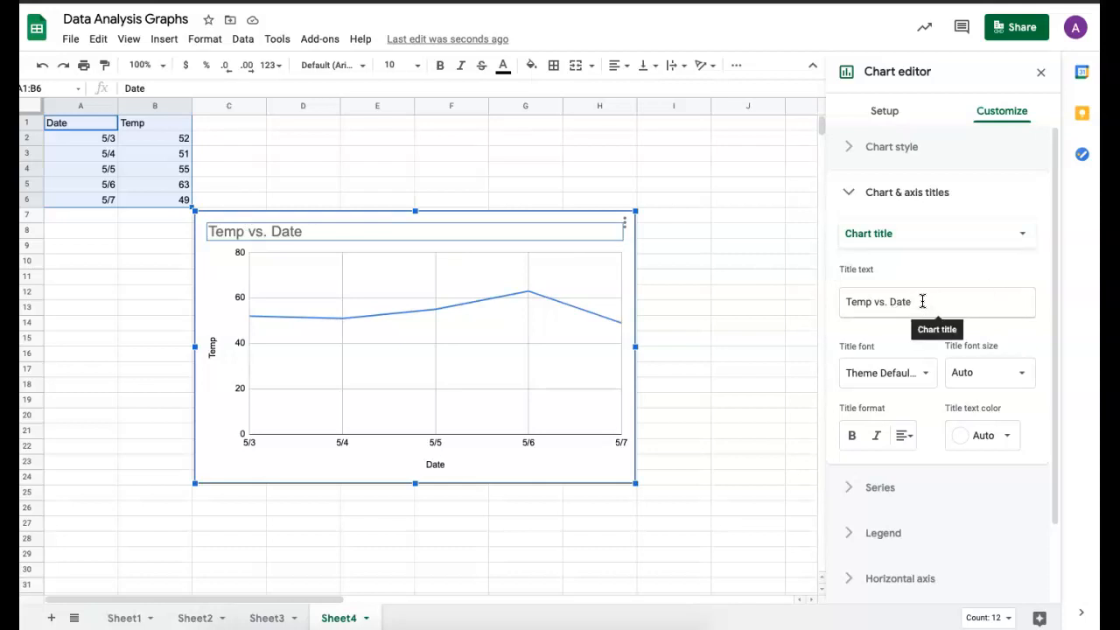
{"action": "left_click", "coordinate": [626, 223]}
{"action": "left_click", "coordinate": [549, 340]}
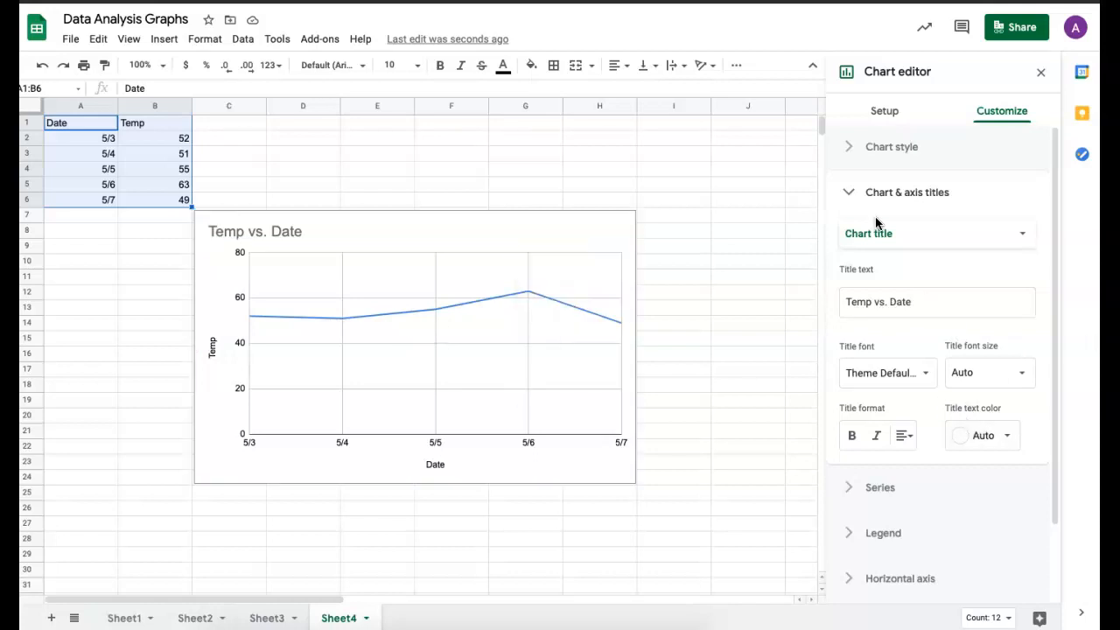
Switch to the Google Slides presentation and paste the Temp vs. Date chart unlinked onto the slide with the other charts.
{"action": "left_click", "coordinate": [880, 2]}
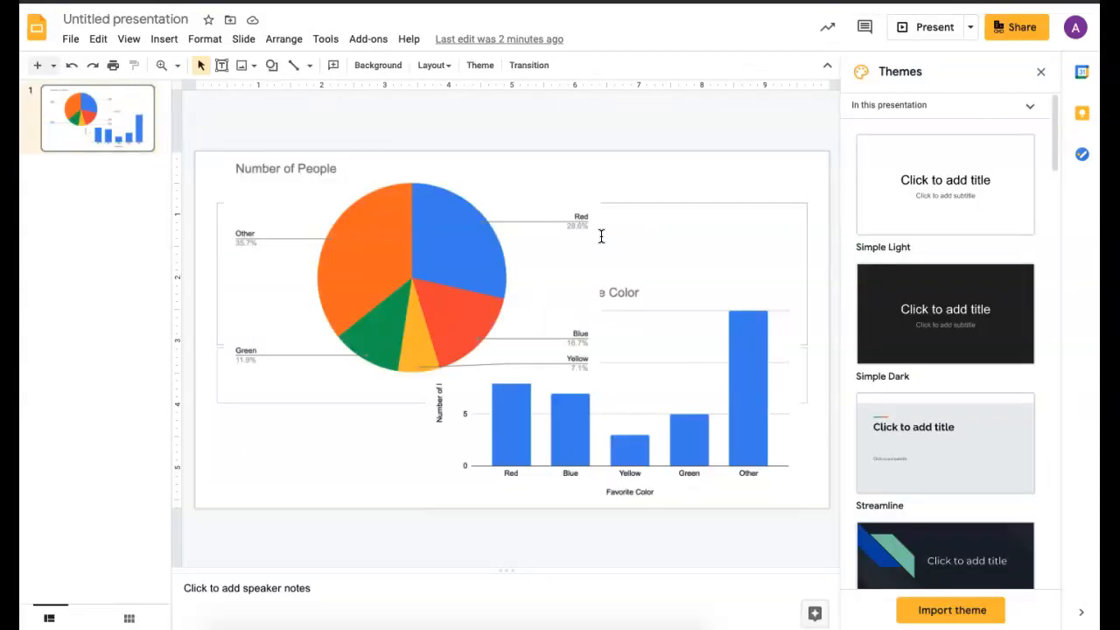
{"action": "key", "text": "ctrl+v"}
{"action": "left_click", "coordinate": [469, 343]}
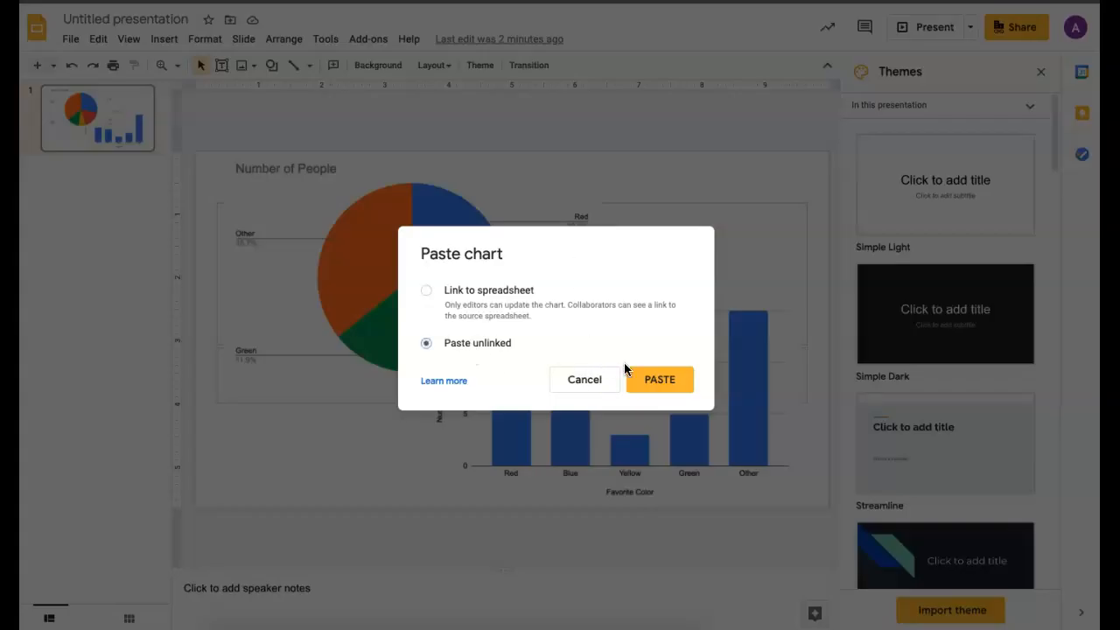
{"action": "left_click", "coordinate": [652, 376]}
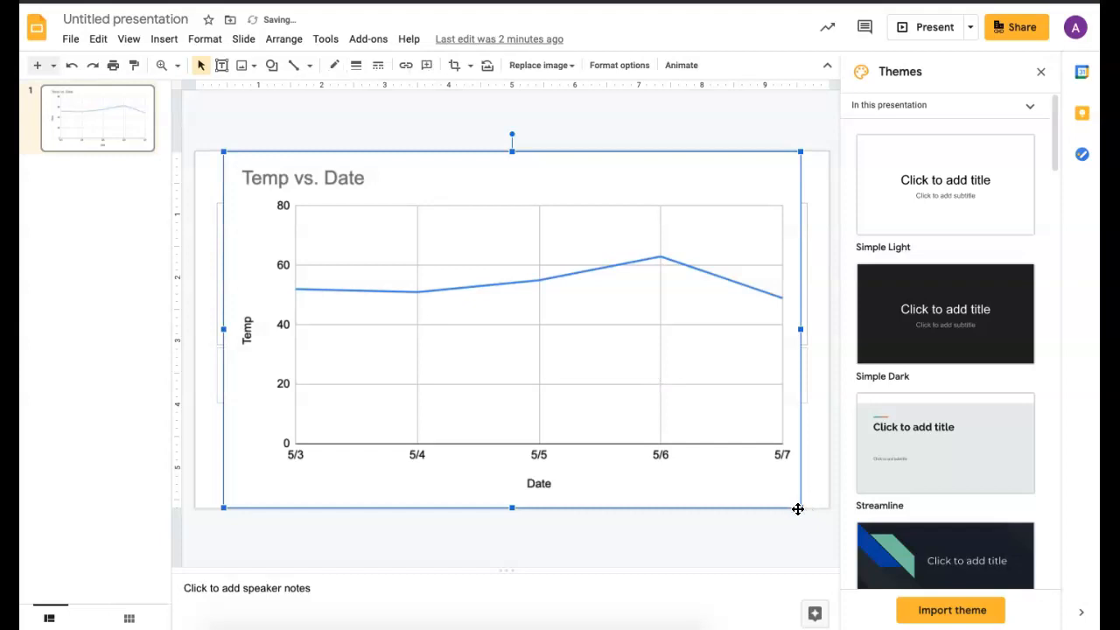
Shrink the pasted Temp vs. Date chart to a little over half its size and move it down toward the slide's lower-left corner.
{"action": "left_click_drag", "start_coordinate": [800, 507], "coordinate": [522, 366]}
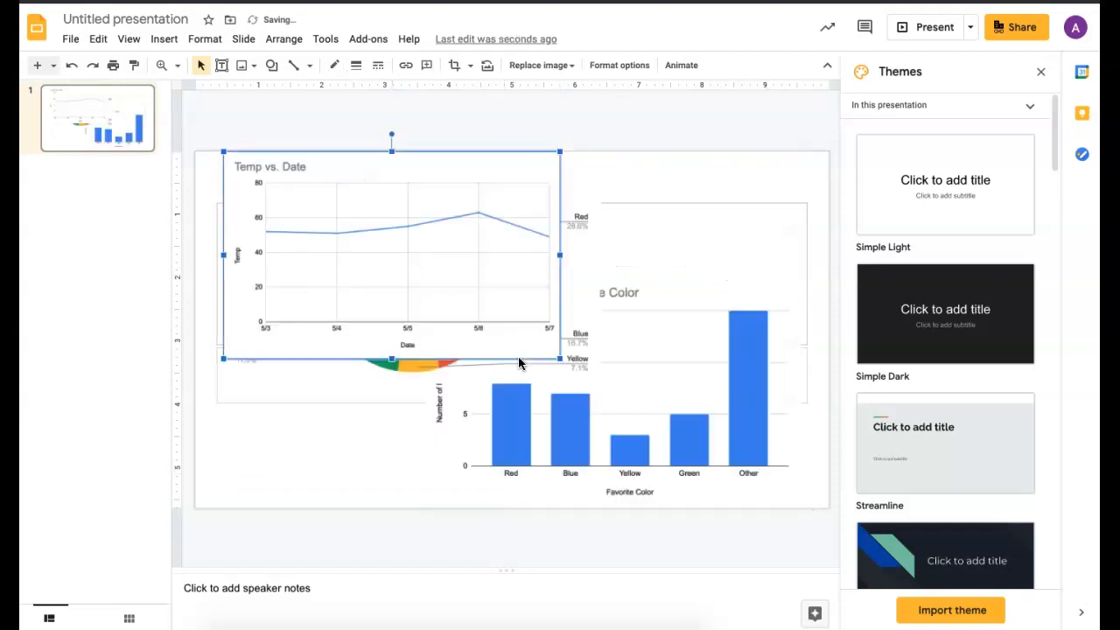
{"action": "left_click_drag", "start_coordinate": [455, 164], "coordinate": [437, 312]}
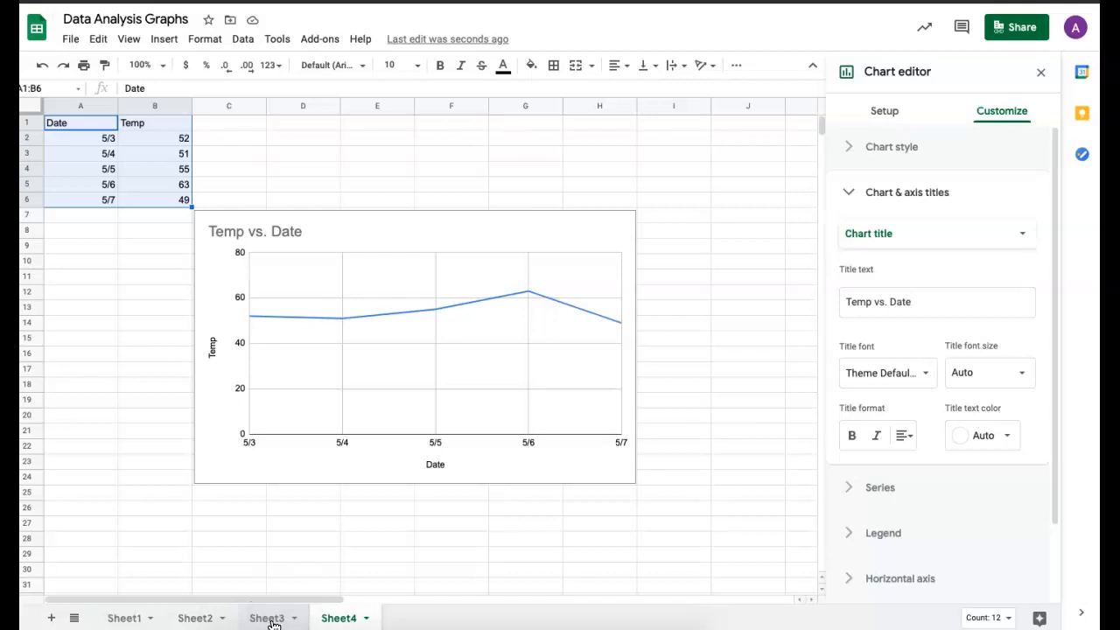
Return to the Data Analysis Graphs spreadsheet in Google Sheets and open Sheet3 to view the favorite-color line chart.
{"action": "left_click", "coordinate": [270, 617]}
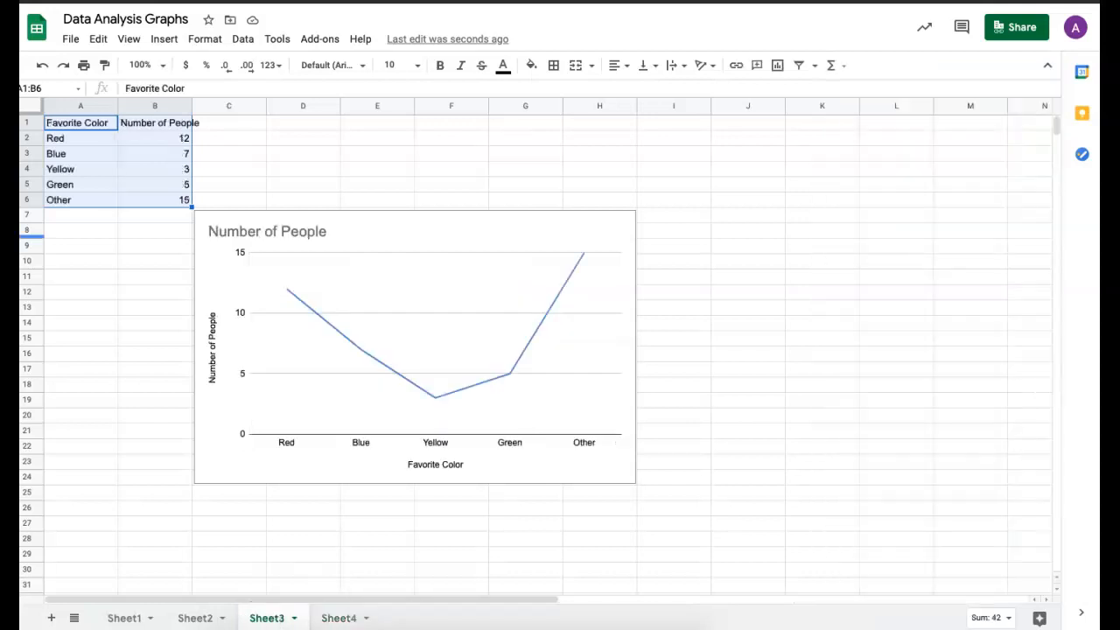